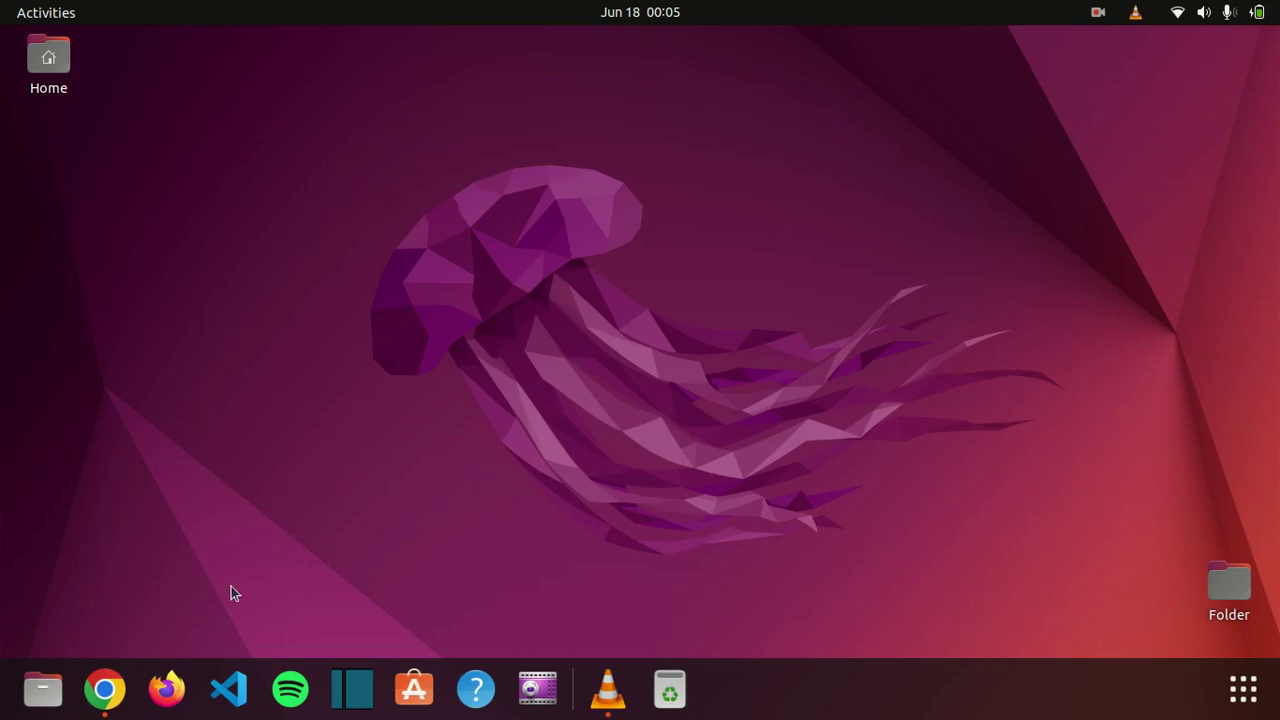
Step: Open Chrome and search Google for 'spring tool suite 4 download' using the earlier suggestion
click(108, 689)
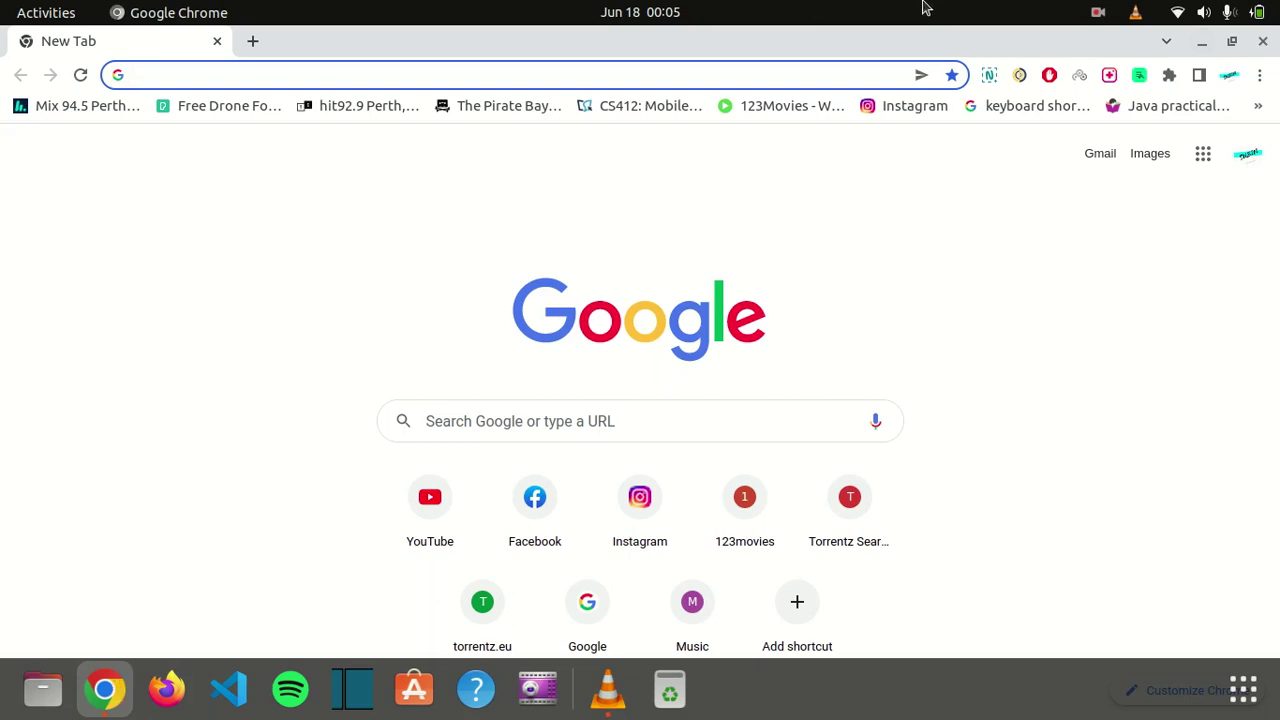
click(607, 431)
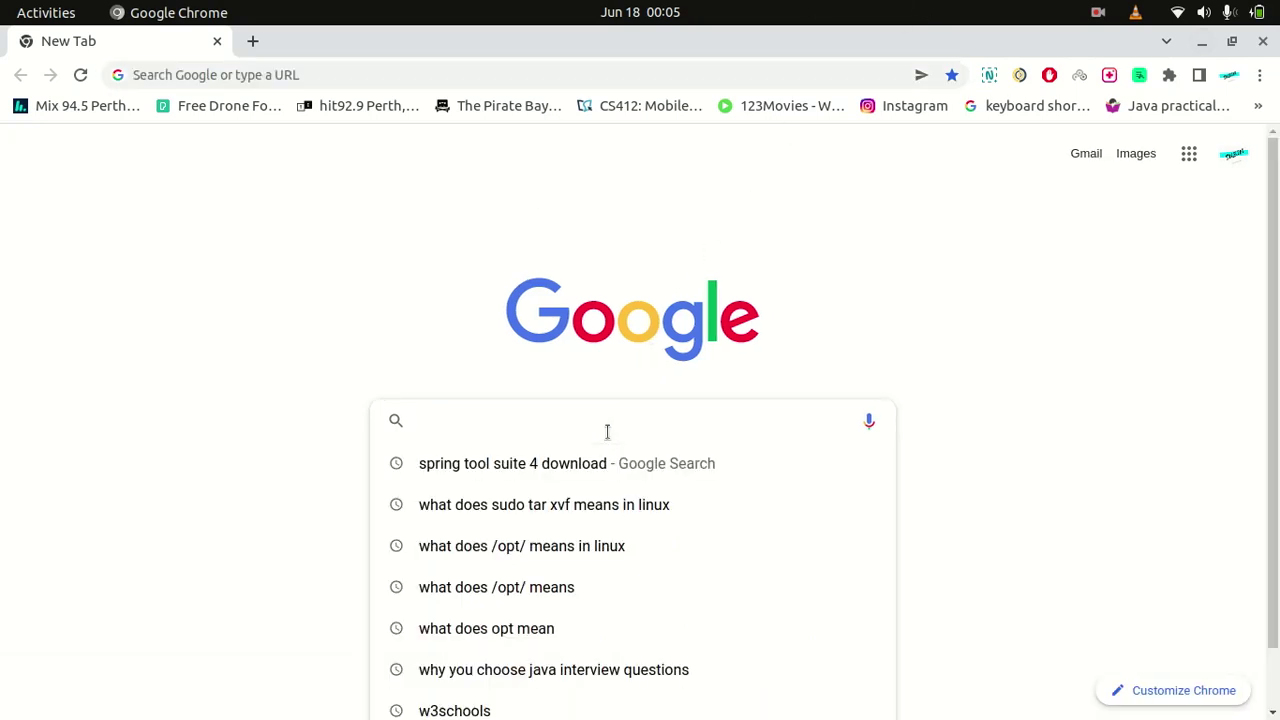
key(Down)
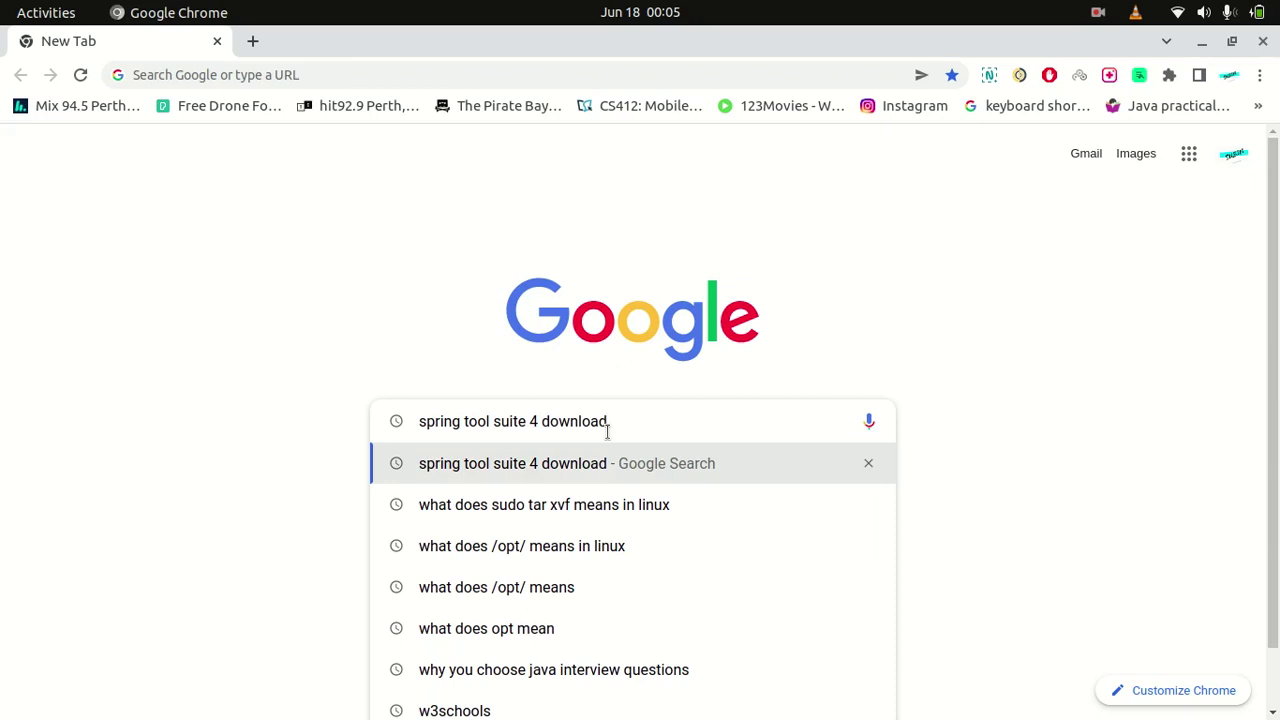
key(Return)
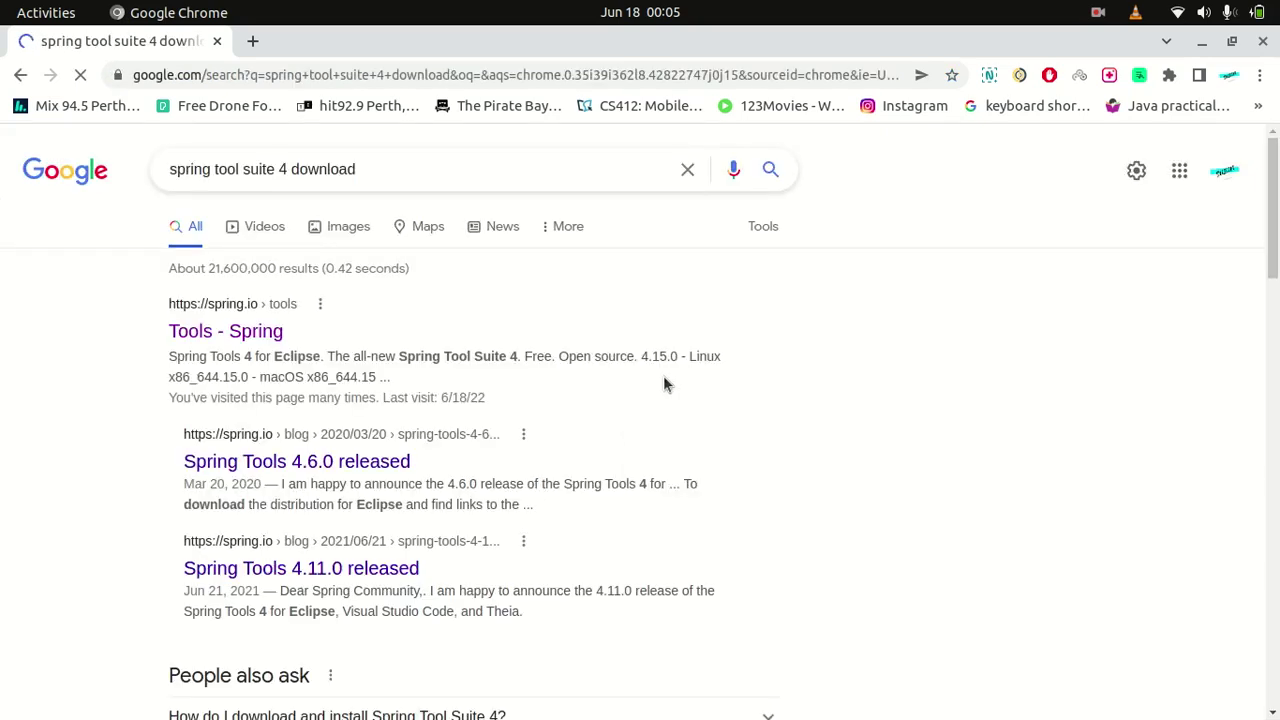
Step: On the spring.io Tools page, download the Spring Tools 4 for Eclipse 4.15.0 Linux x86_64 build
click(240, 337)
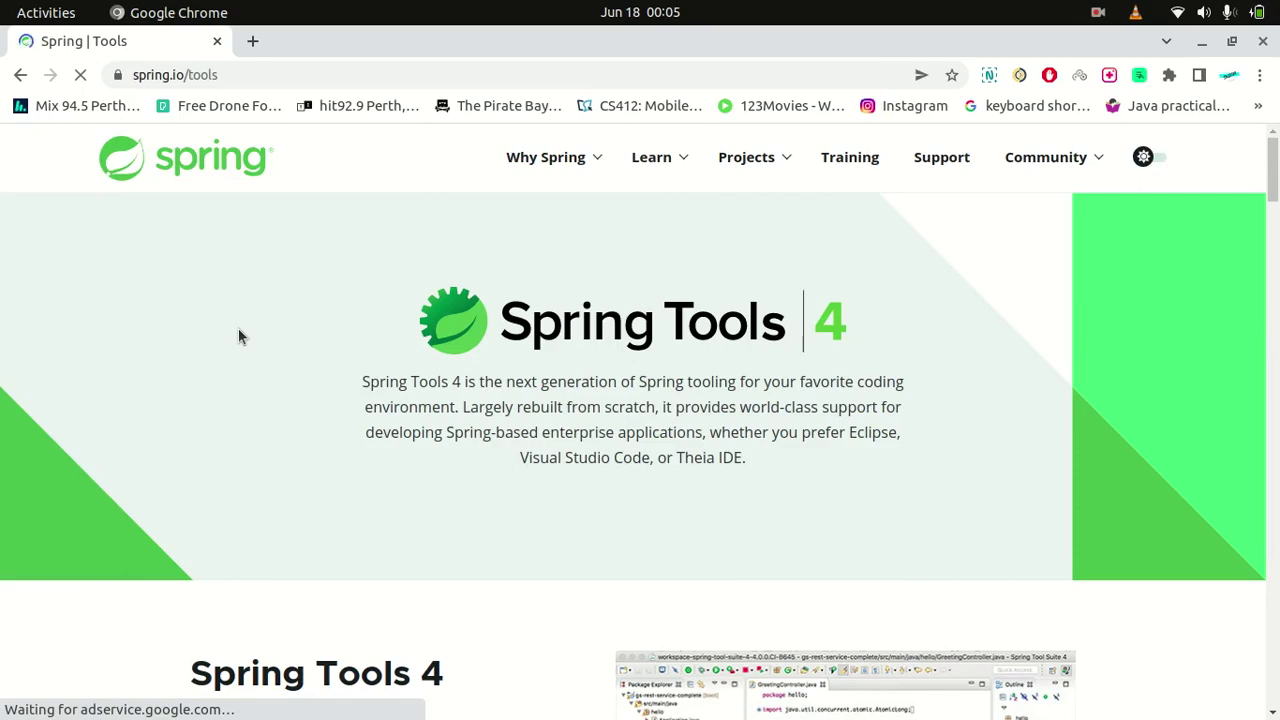
scroll(393, 362, down, 5)
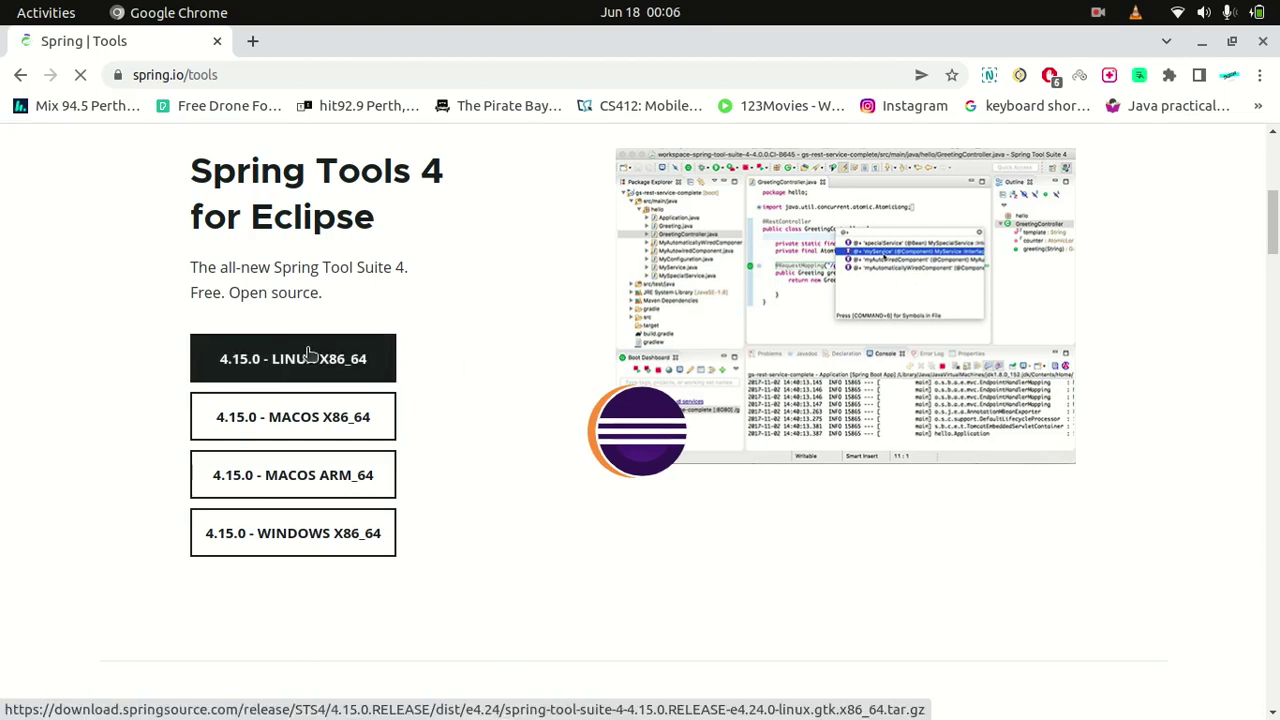
click(309, 354)
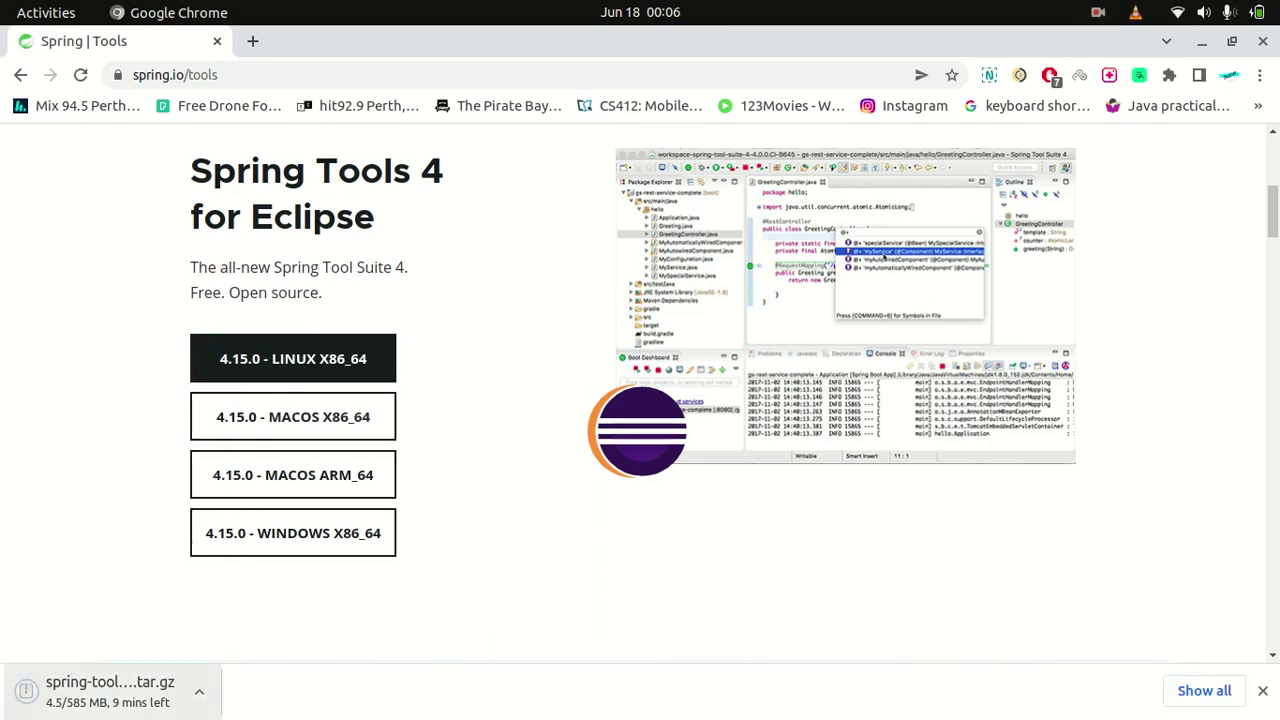
Step: Load chrome://downloads in a new tab to see the finished spring-tool-suite tar.gz
click(251, 43)
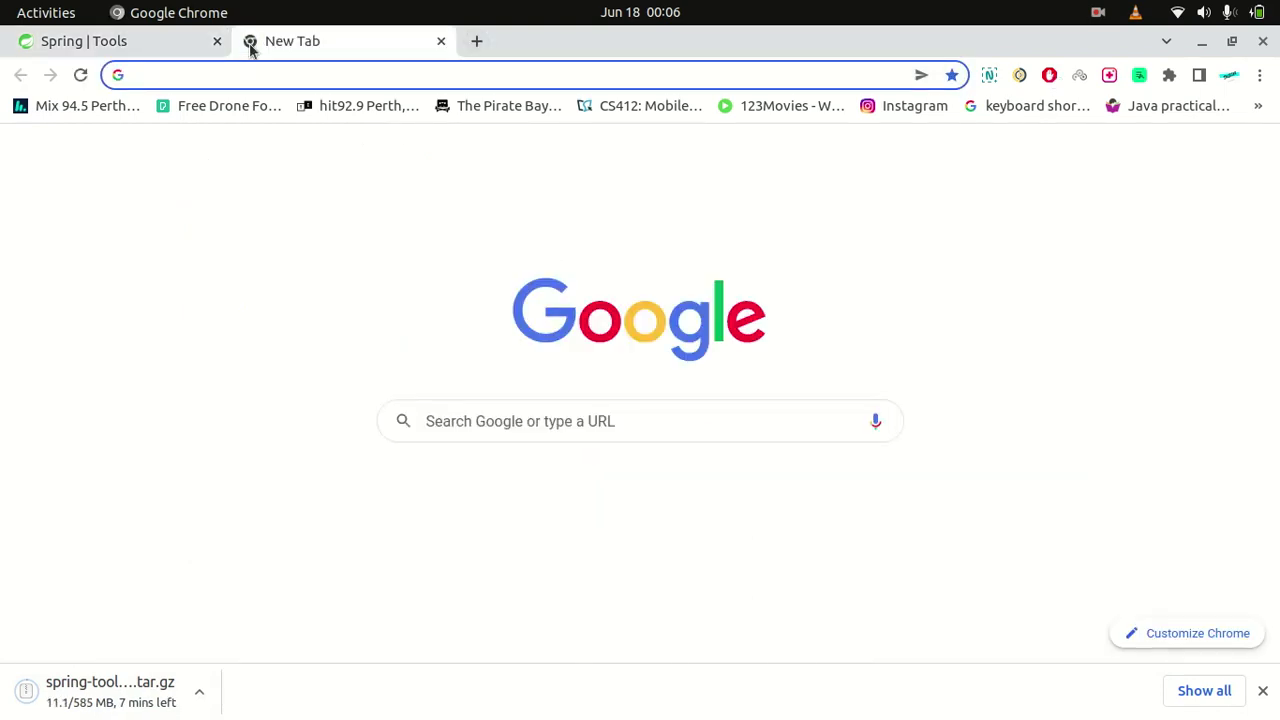
text(c)
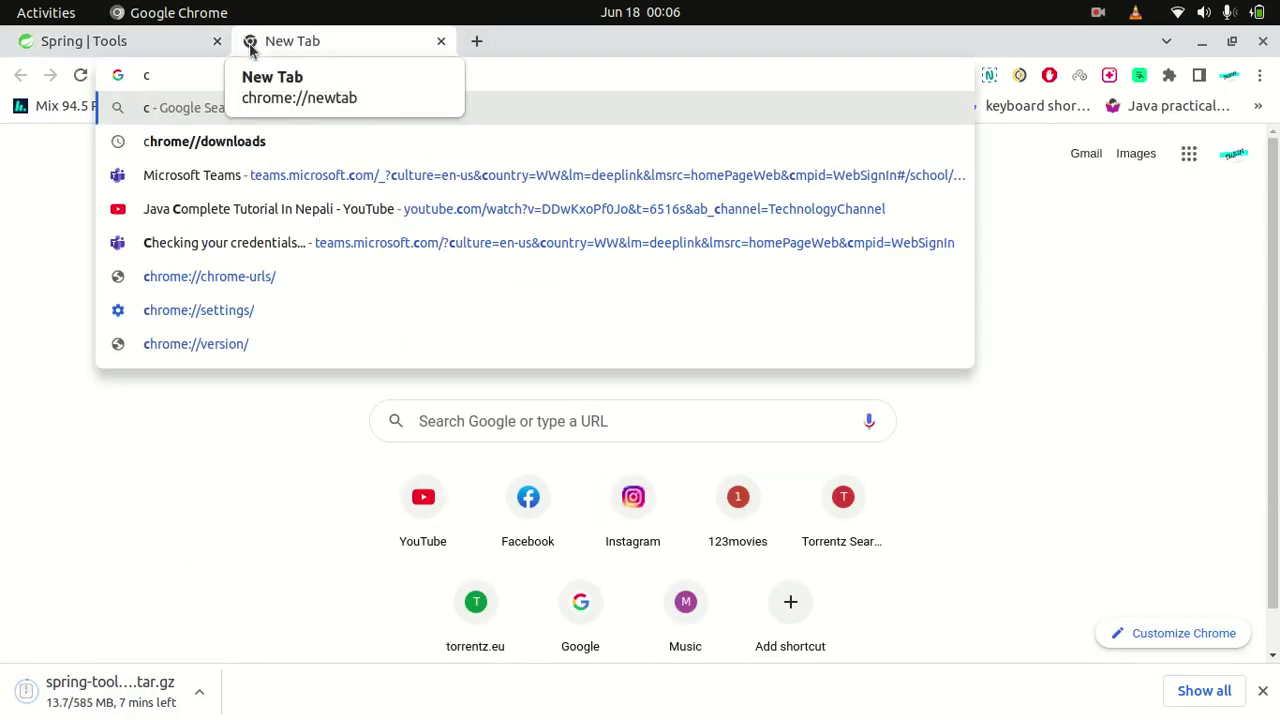
key(Down)
key(Left)
key(Left)
key(Left)
key(Left)
key(Left)
key(Left)
key(Left)
key(Left)
key(Left)
key(Left)
key(Left)
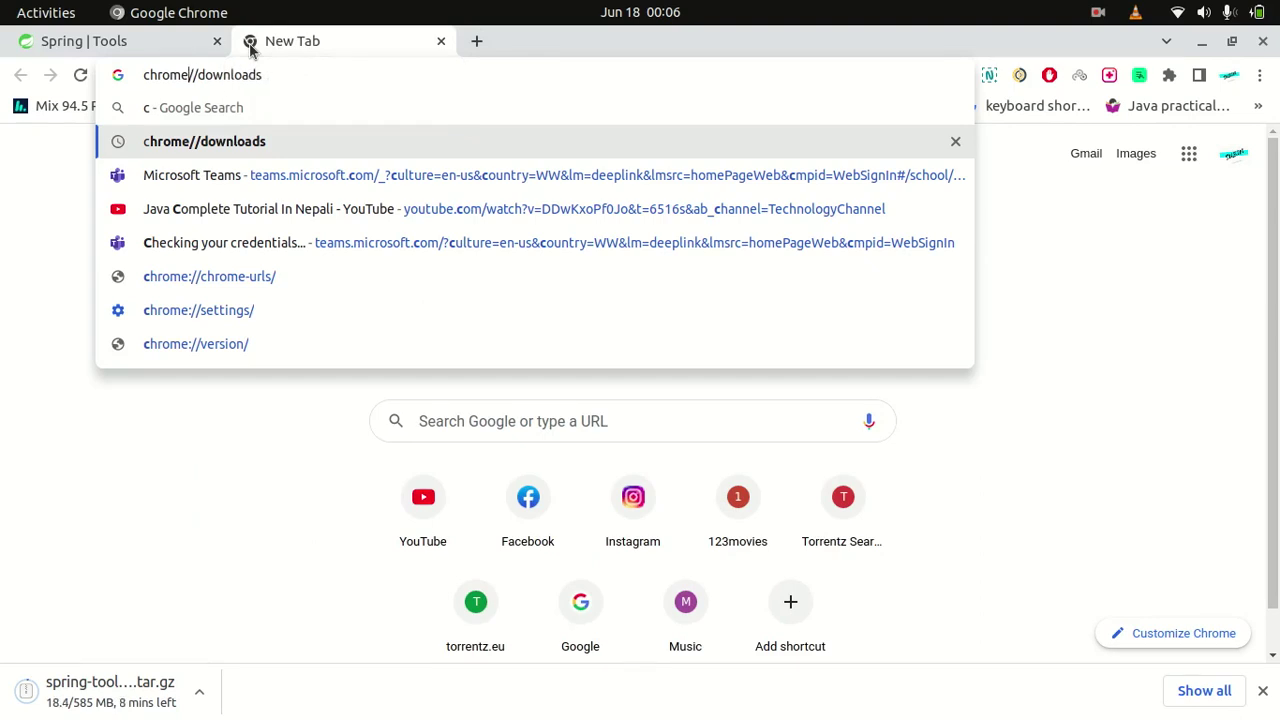
text(:)
key(Return)
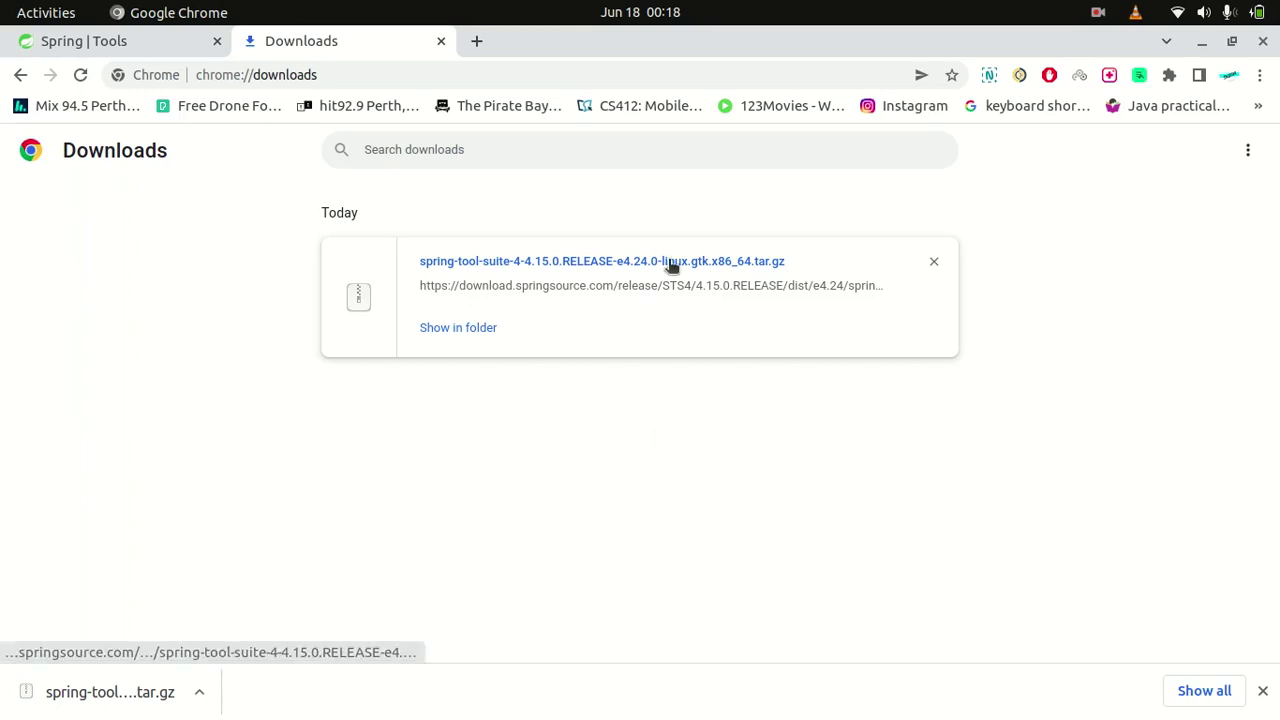
Step: Minimize Chrome, open Downloads in Files, and bring up the spring-tool-suite archive's context menu
click(1200, 45)
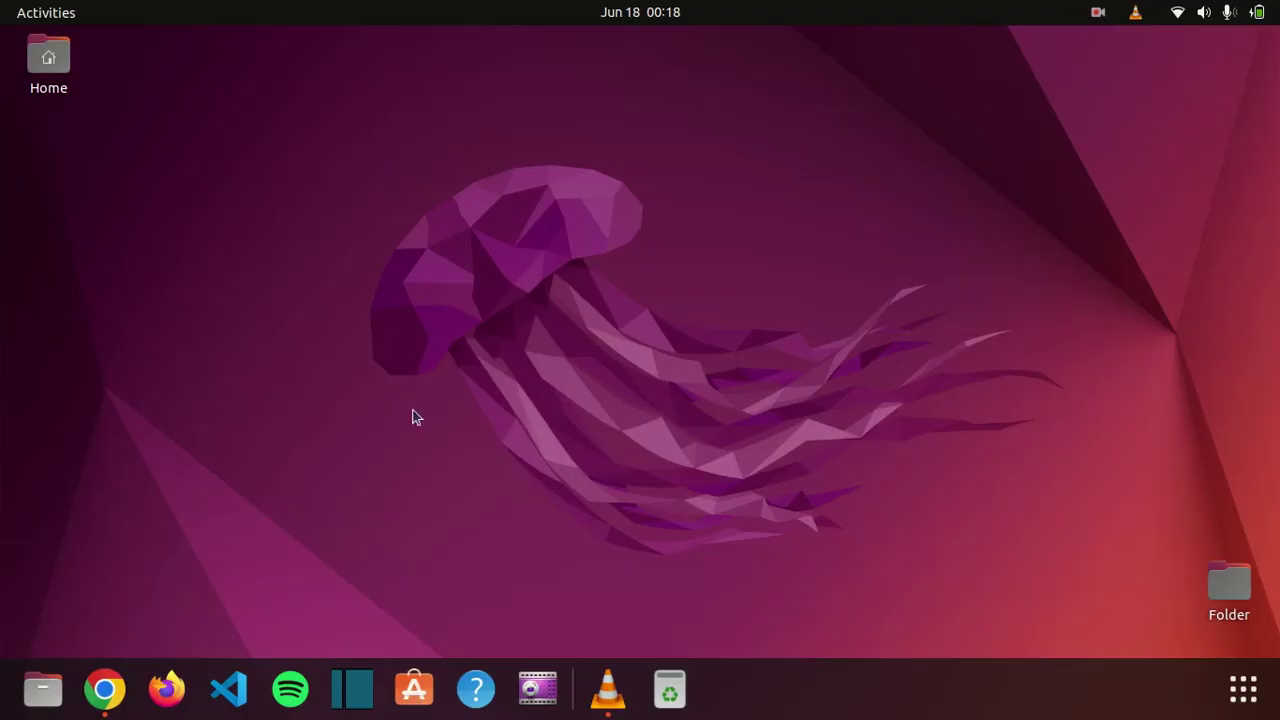
click(50, 672)
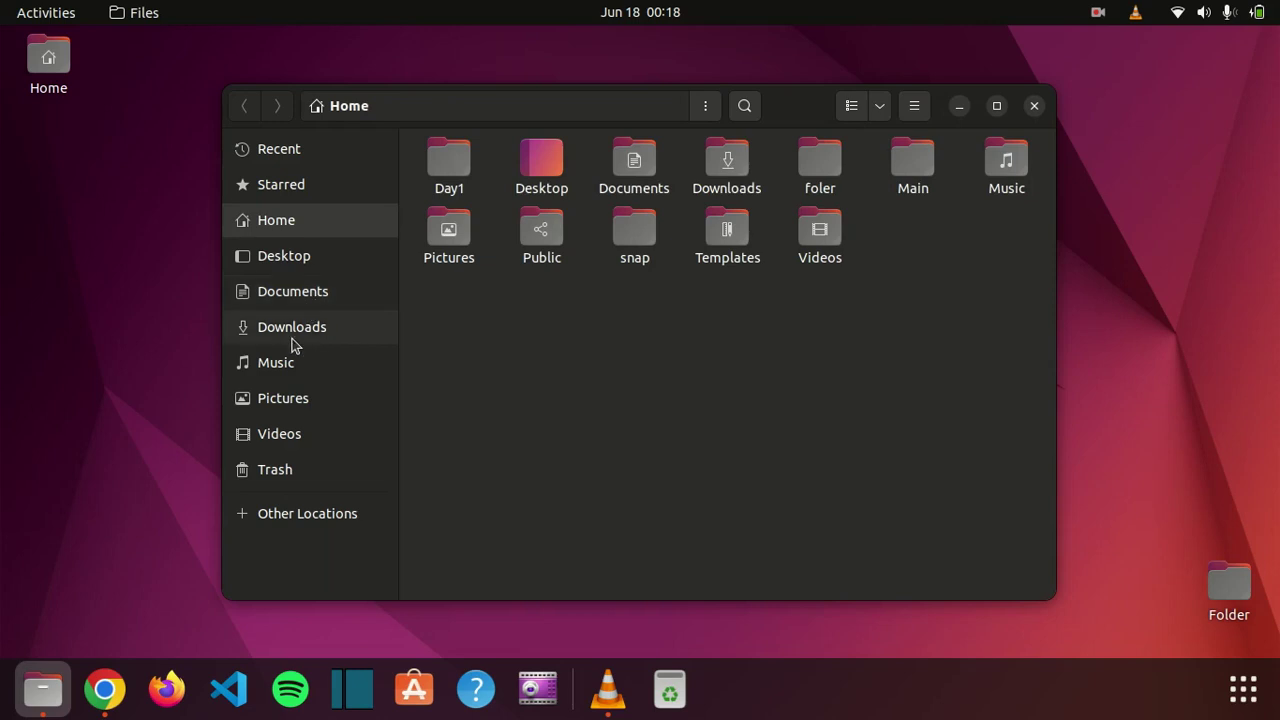
click(293, 343)
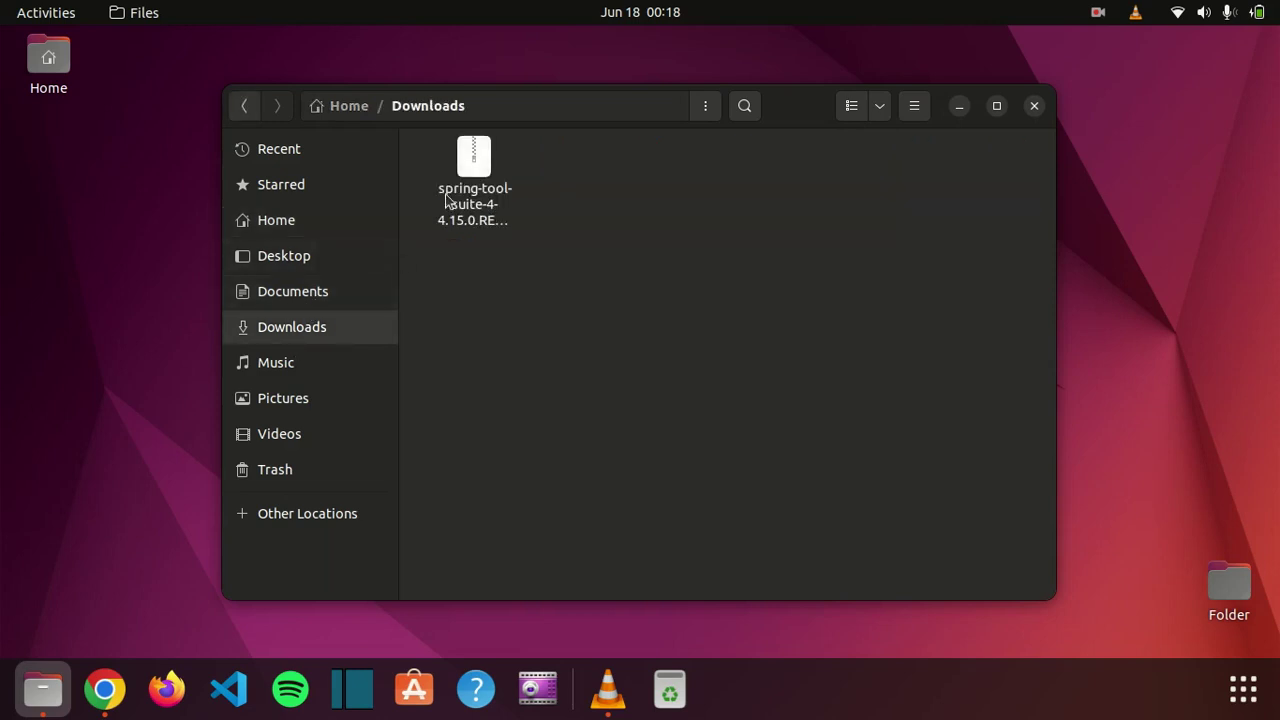
right_click(483, 167)
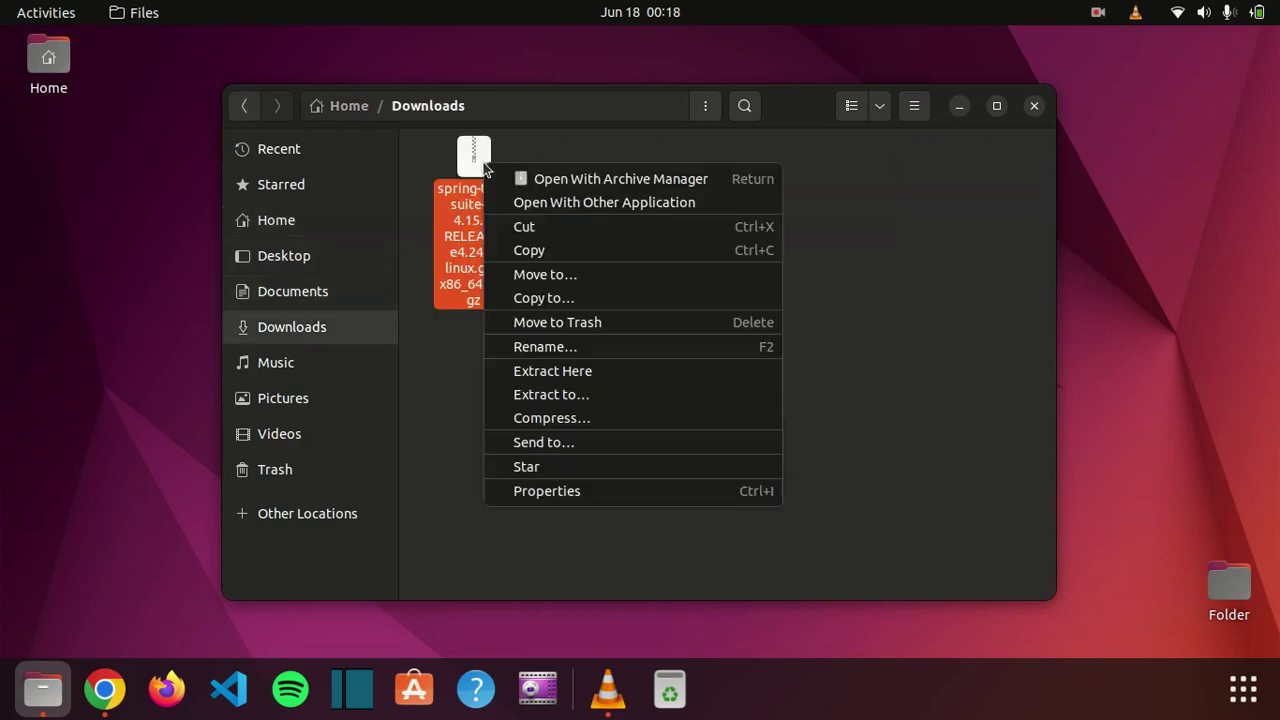
Step: Start moving the archive and create a new folder named 'Spring' inside Documents
click(545, 274)
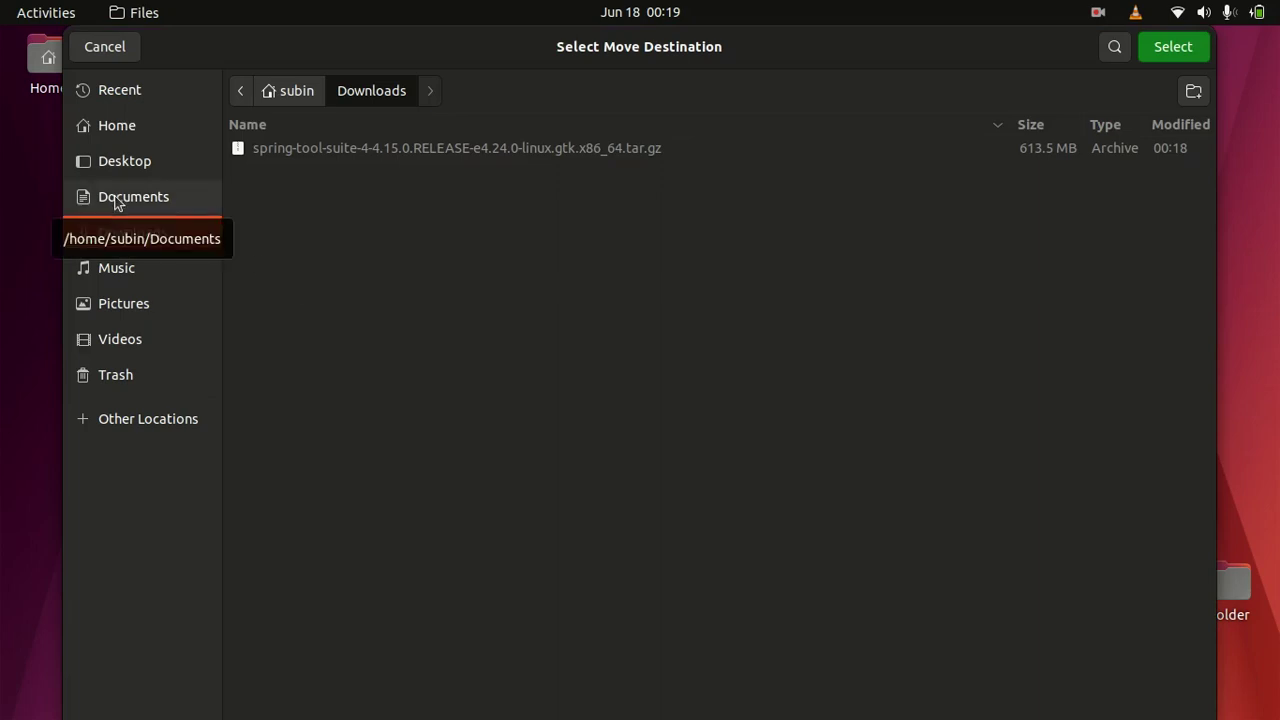
click(115, 200)
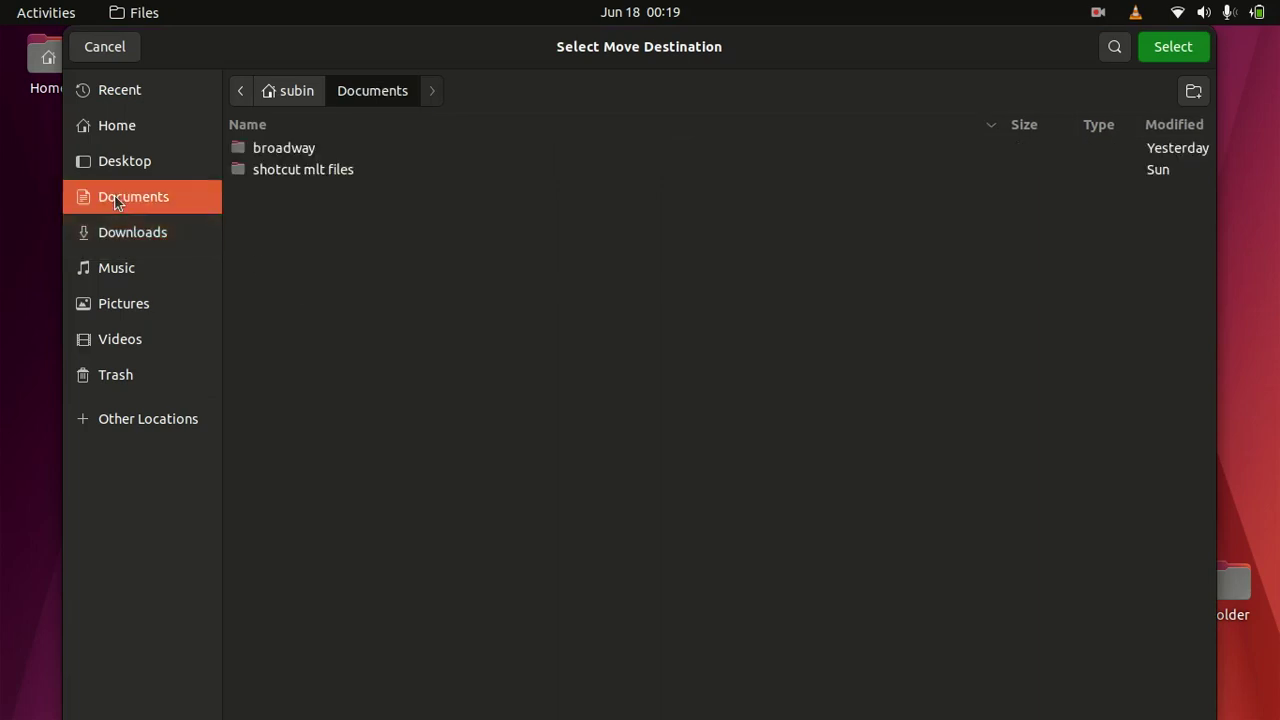
right_click(294, 208)
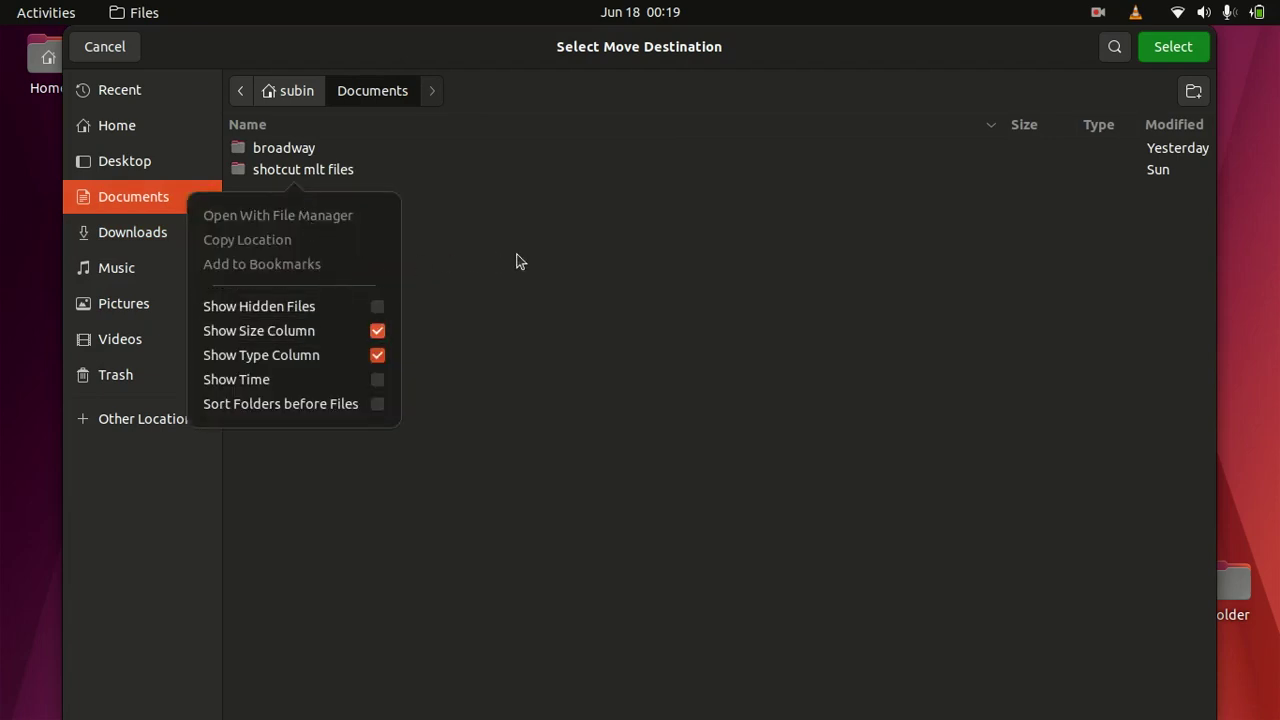
click(612, 222)
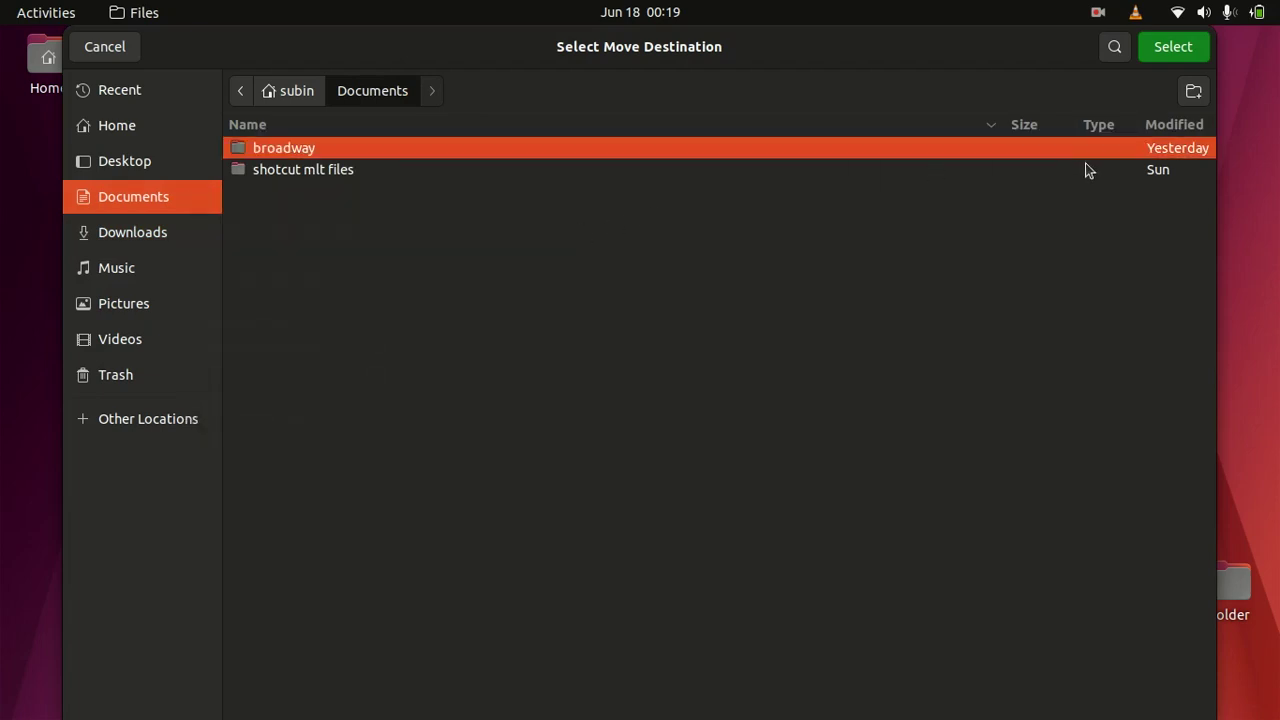
click(1194, 95)
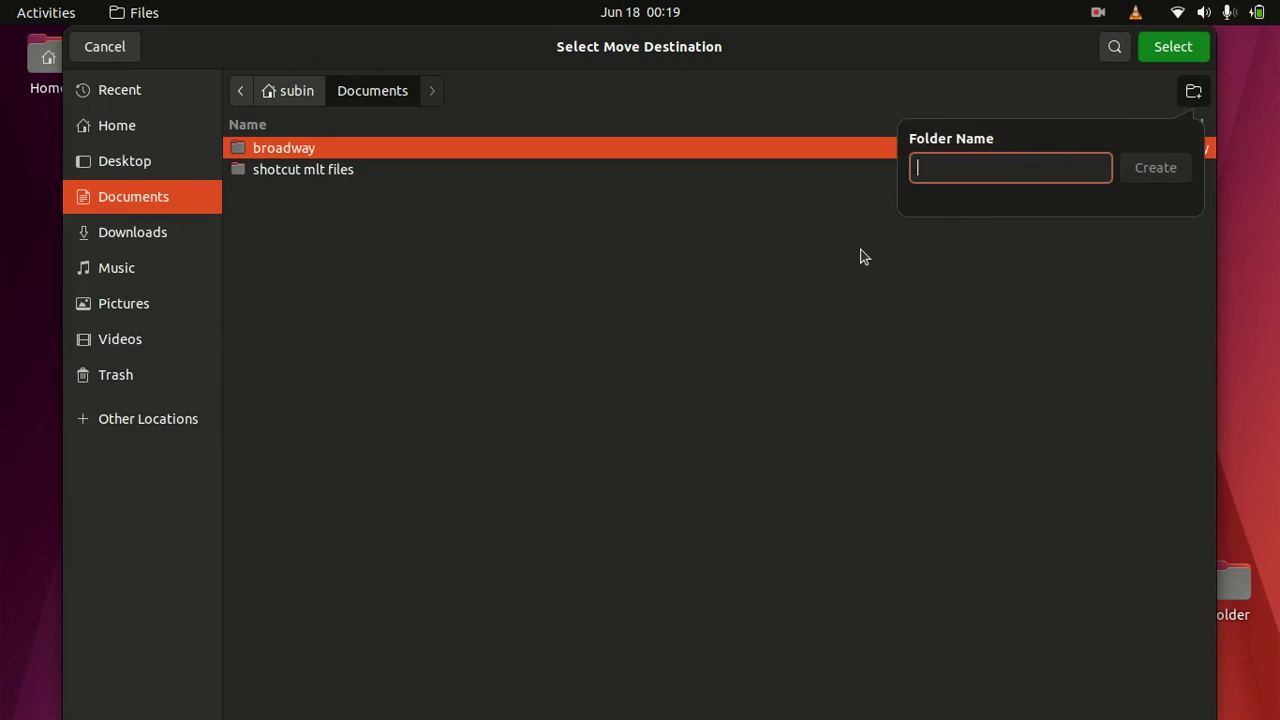
text(Spring)
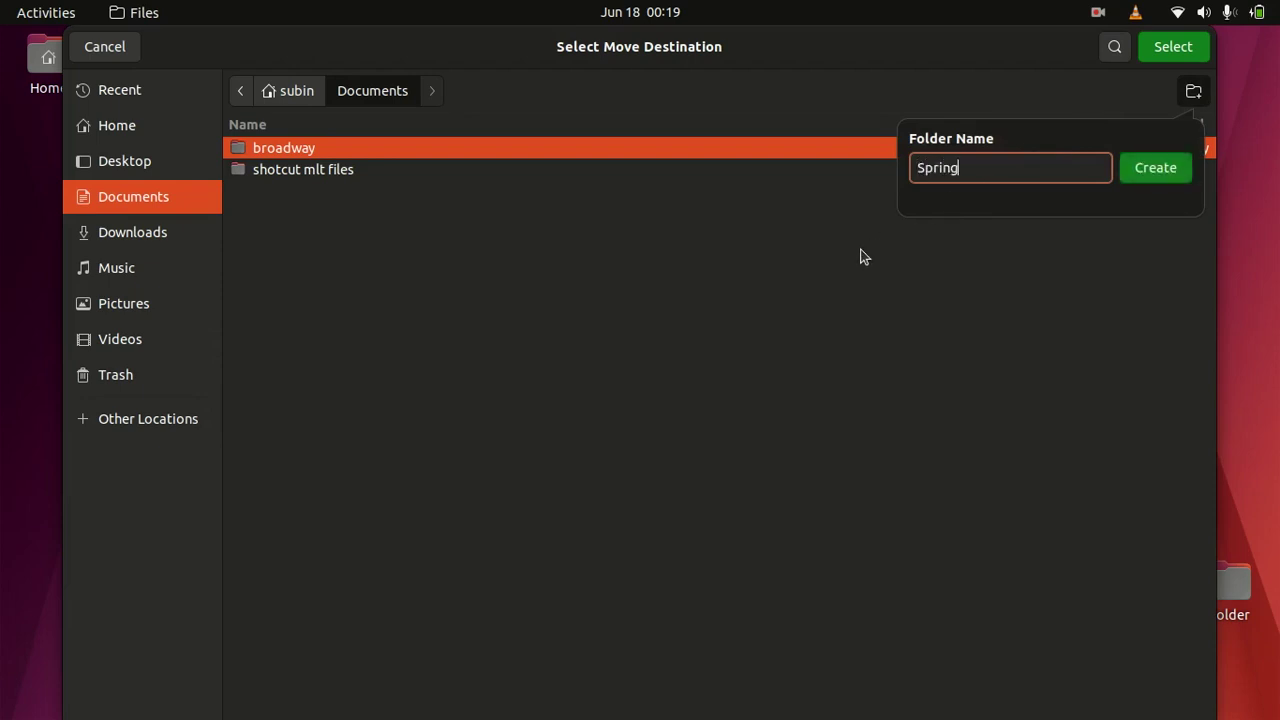
key(Return)
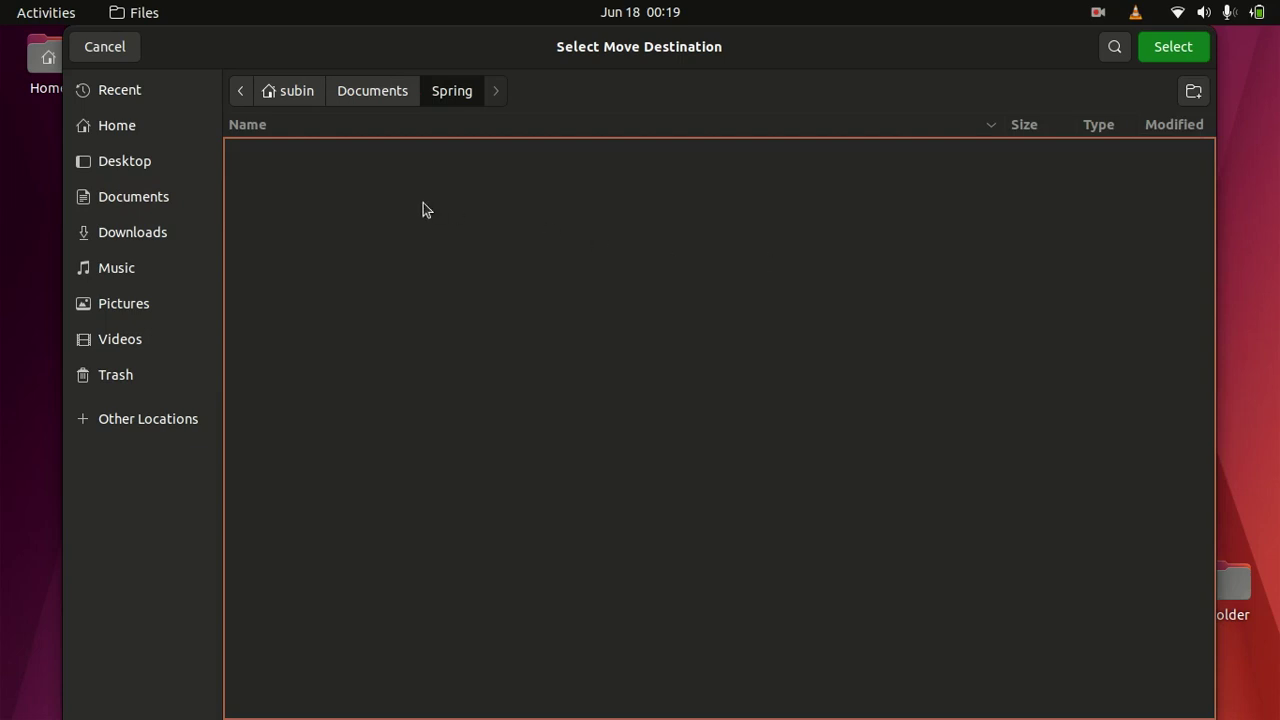
Step: Pick the new Documents/Spring folder as the archive's destination
right_click(483, 197)
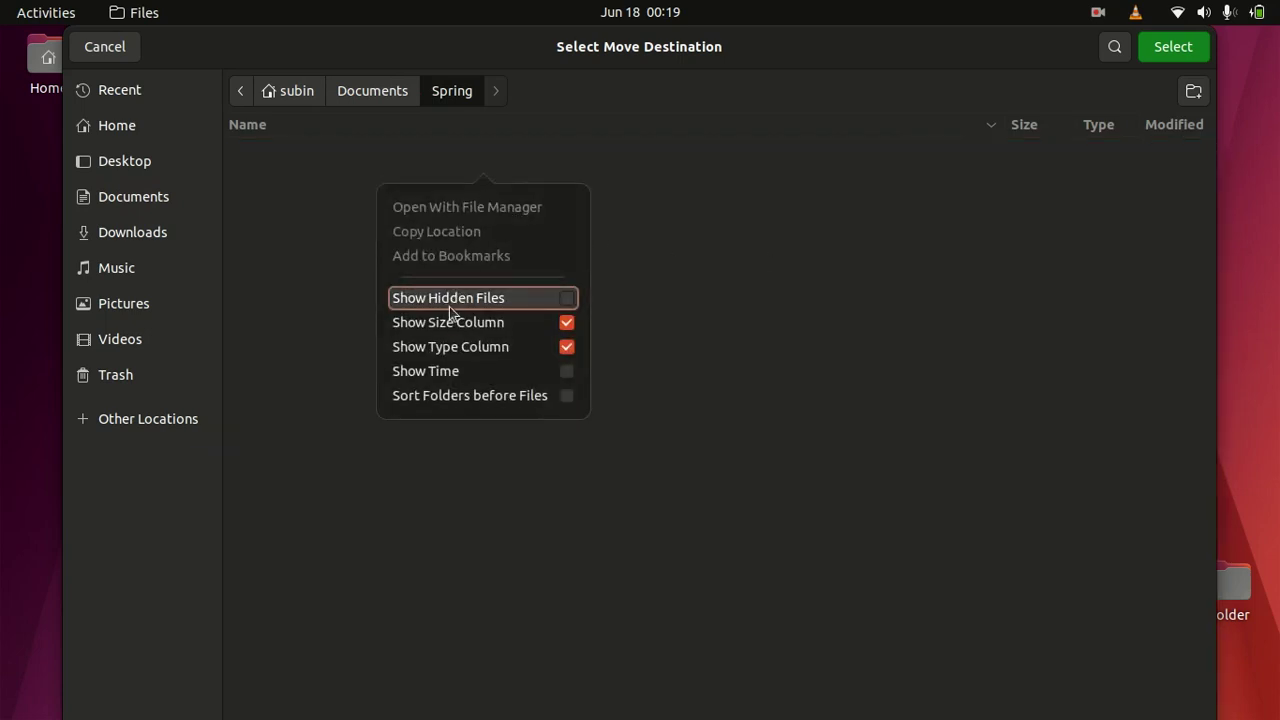
click(295, 245)
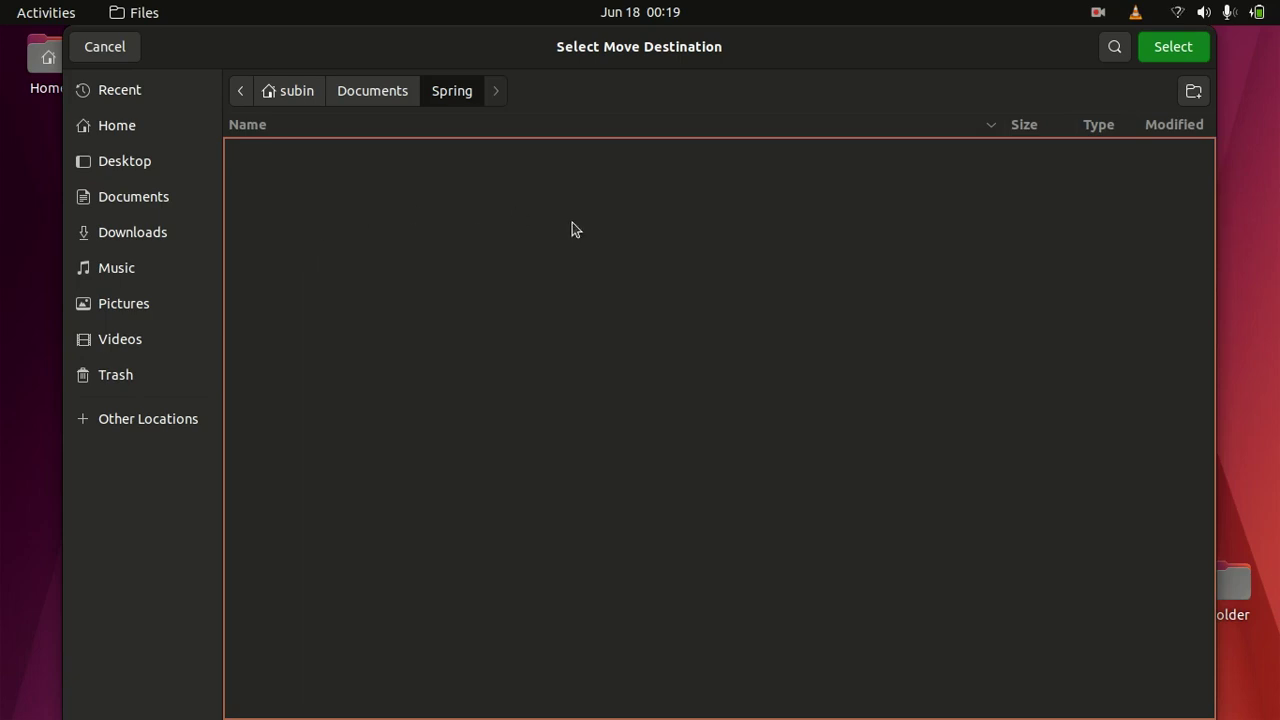
click(380, 100)
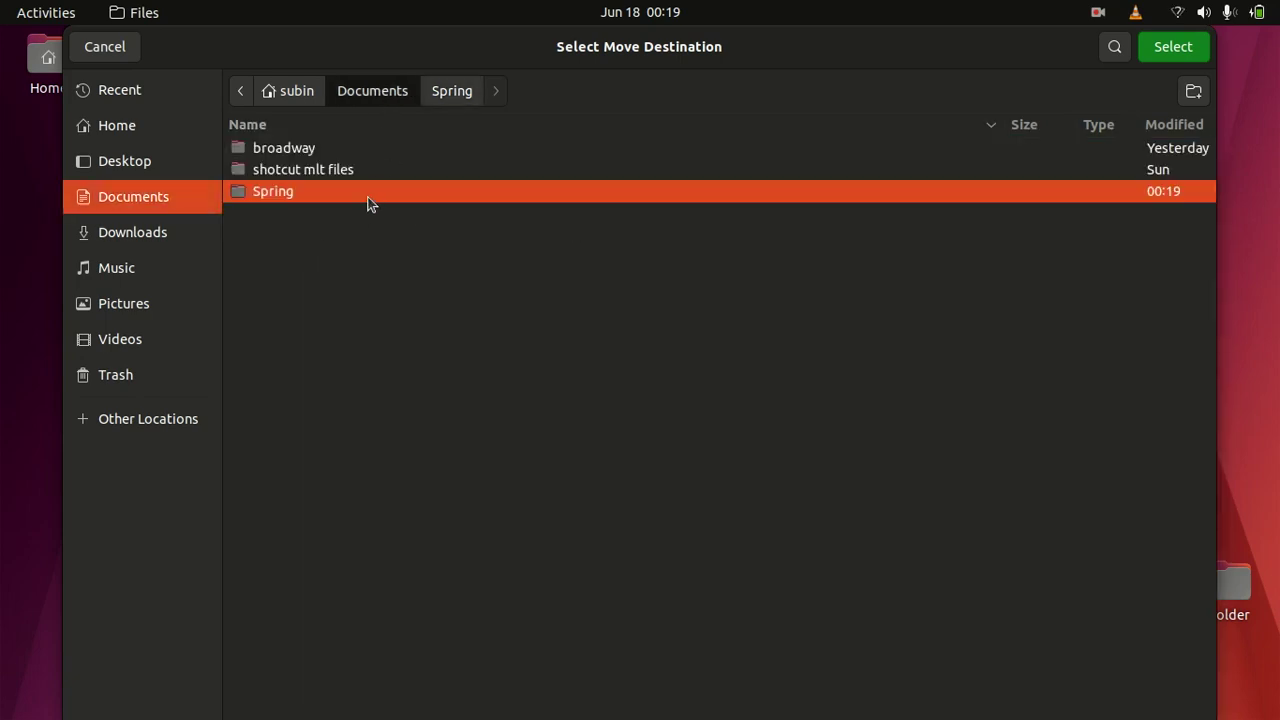
click(1163, 45)
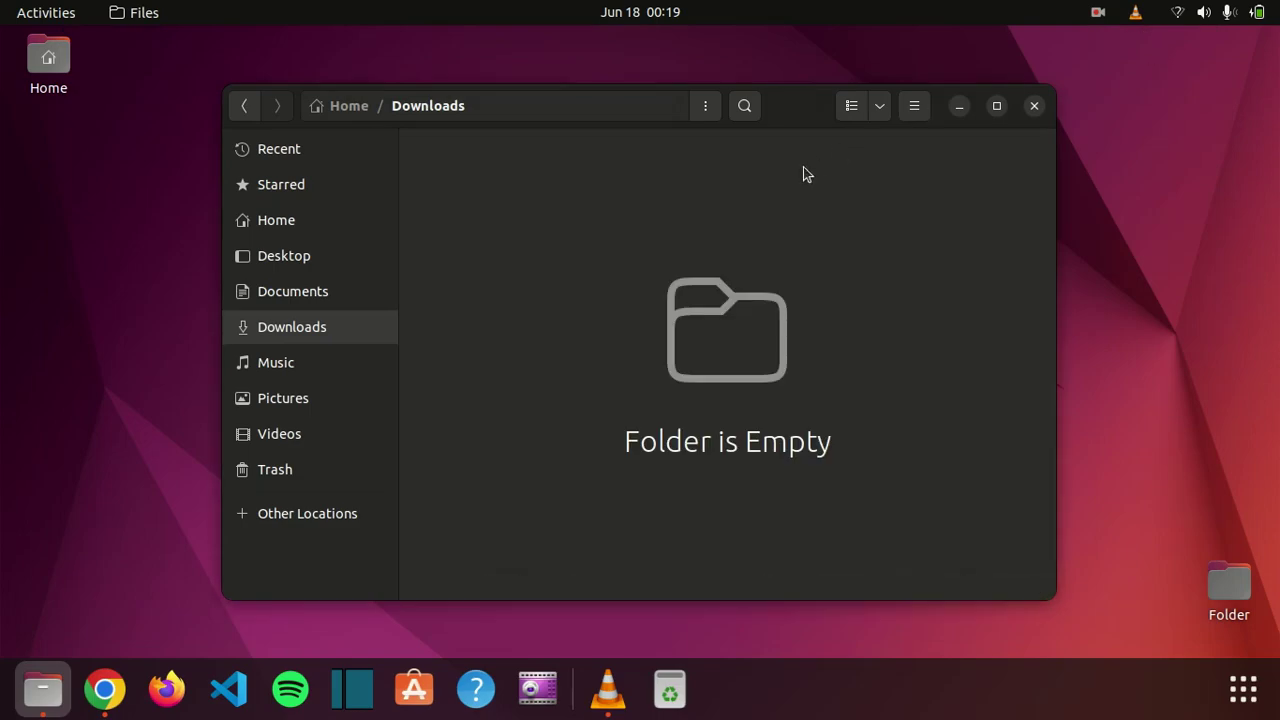
Step: Open Documents/Spring and Extract Here the spring-tool-suite tar.gz archive
click(296, 291)
double_click(676, 175)
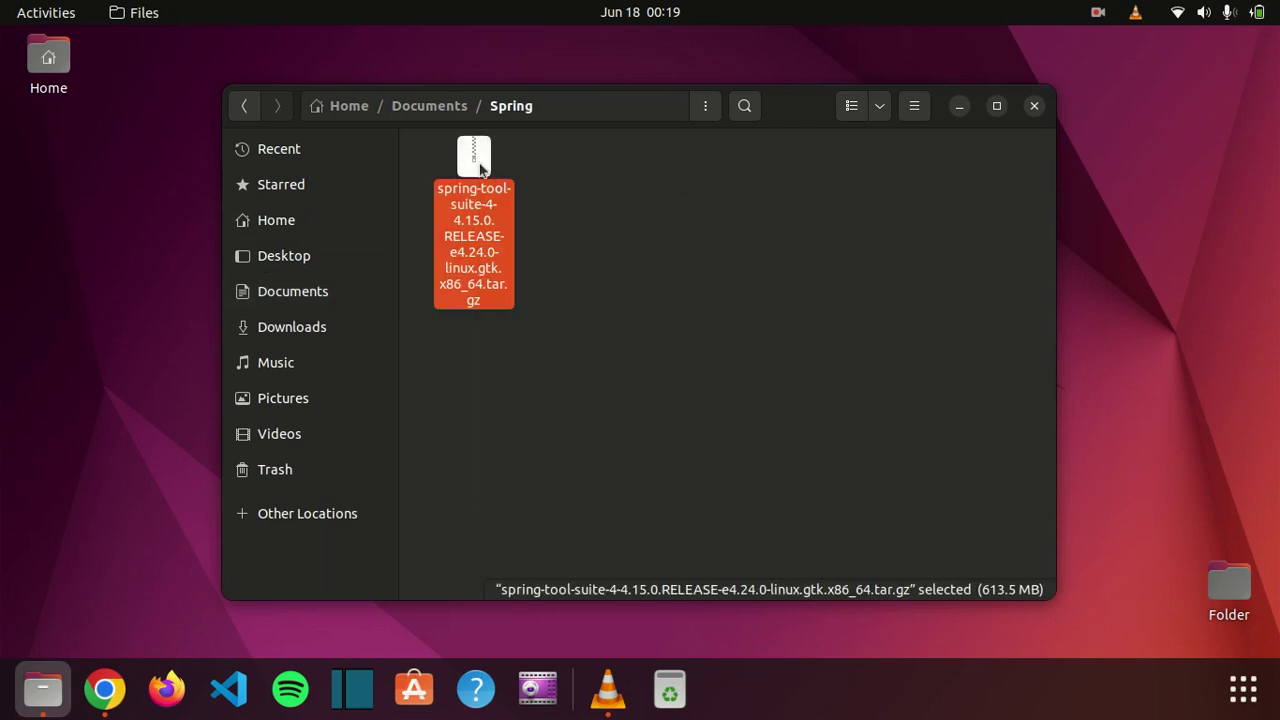
right_click(480, 164)
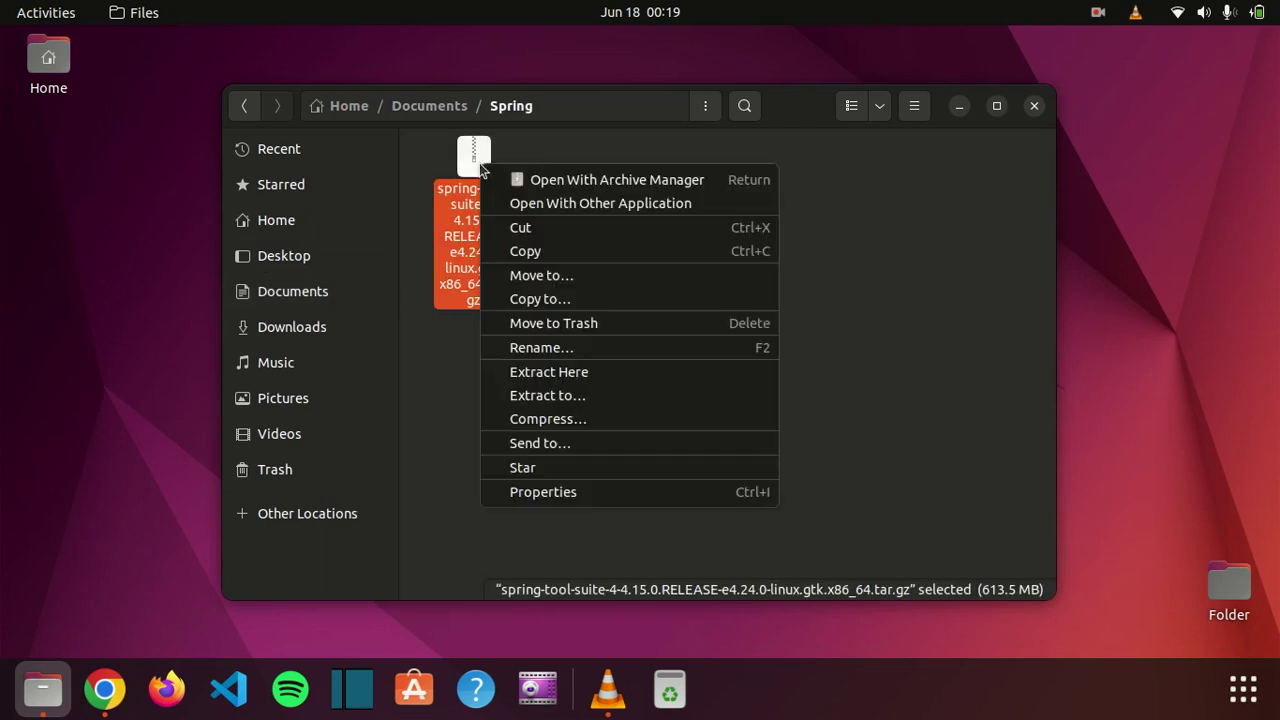
click(548, 372)
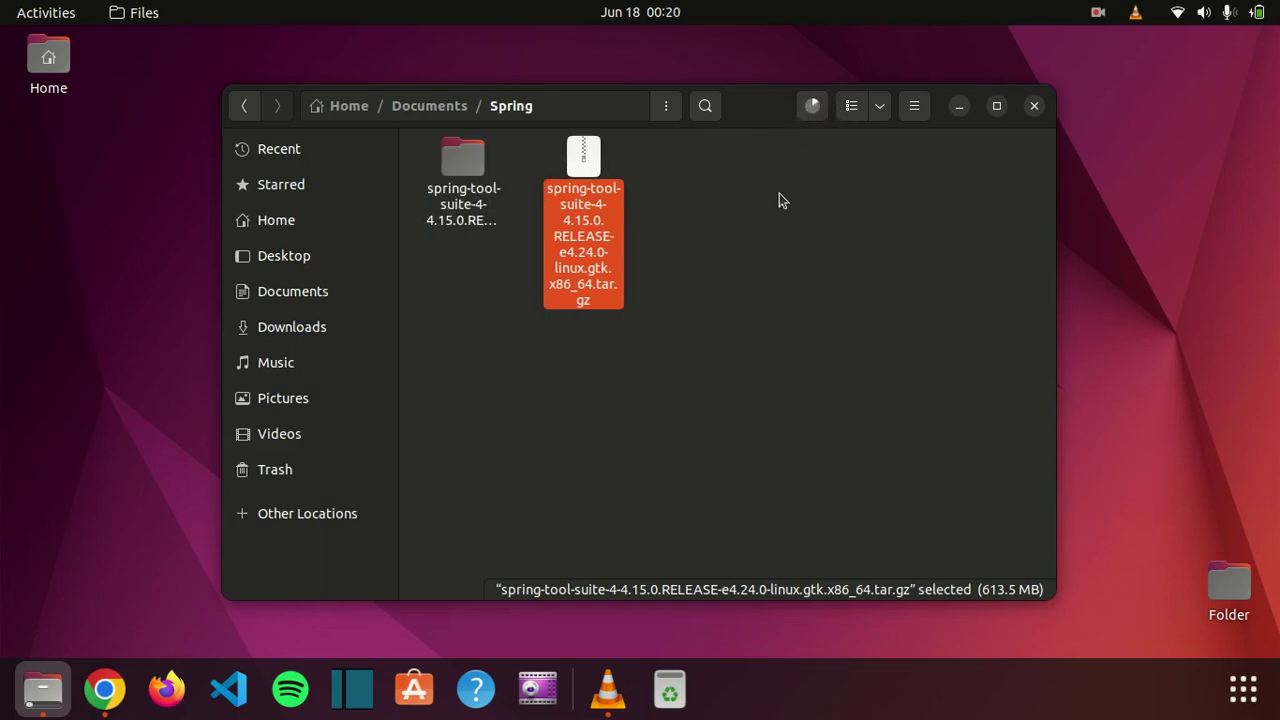
Step: After checking extraction progress, open the extracted folder and sts-4.15.0.RELEASE to reach SpringToolSuite4
click(813, 108)
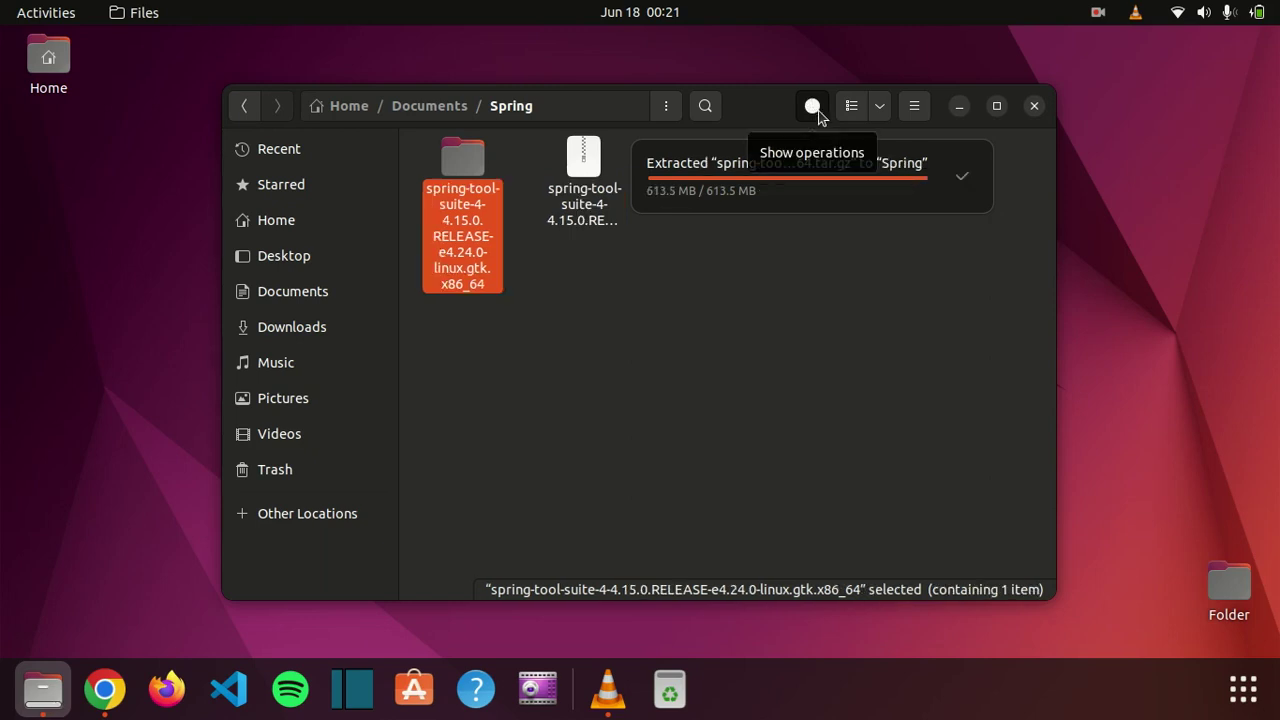
right_click(460, 173)
click(509, 183)
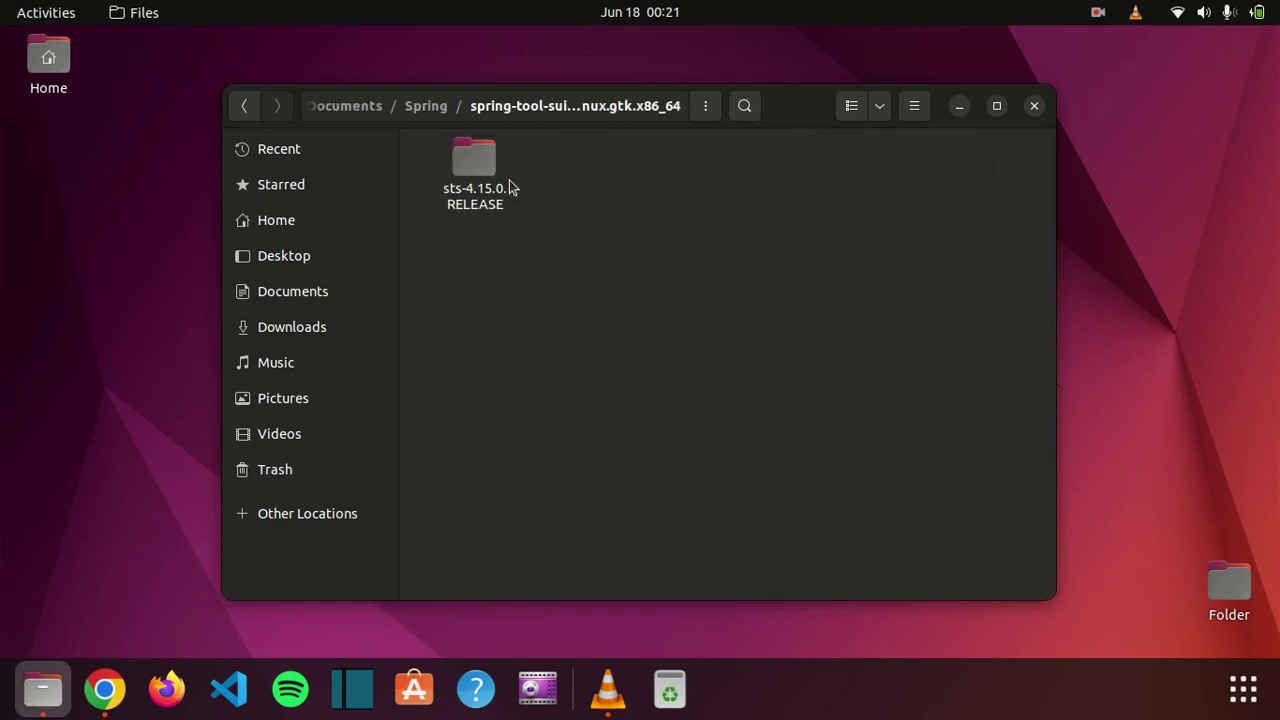
double_click(468, 165)
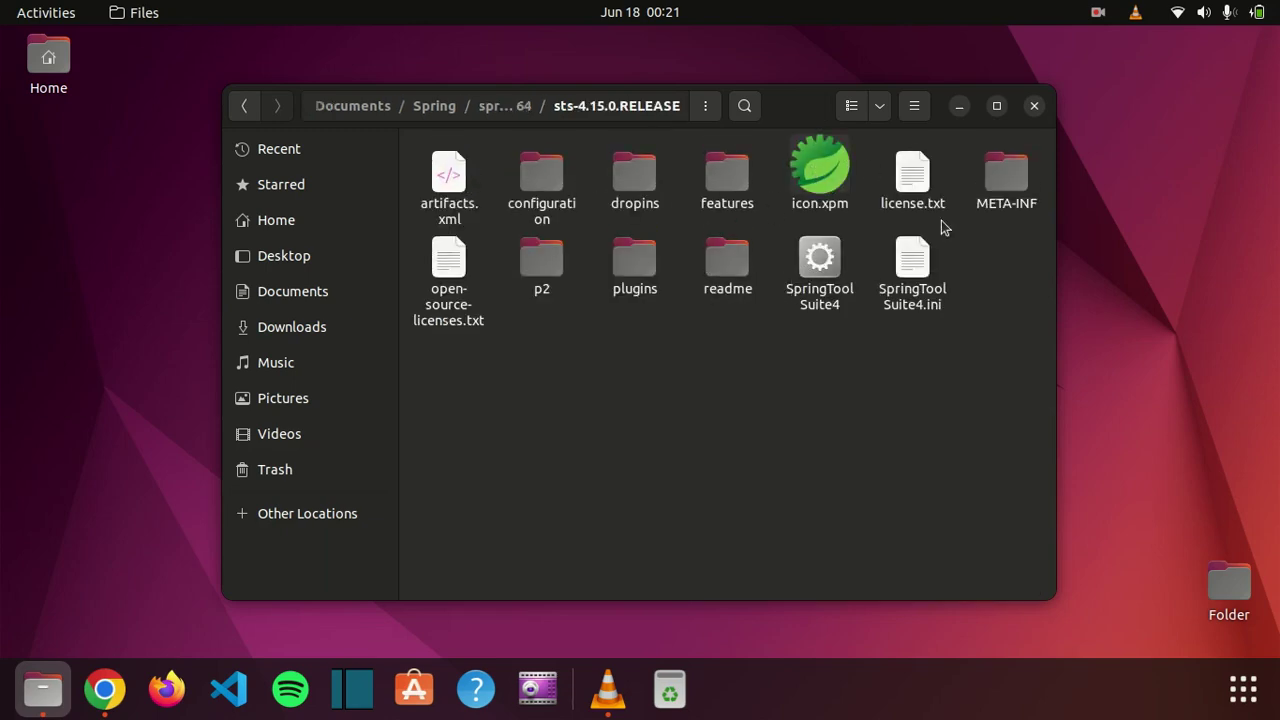
right_click(826, 270)
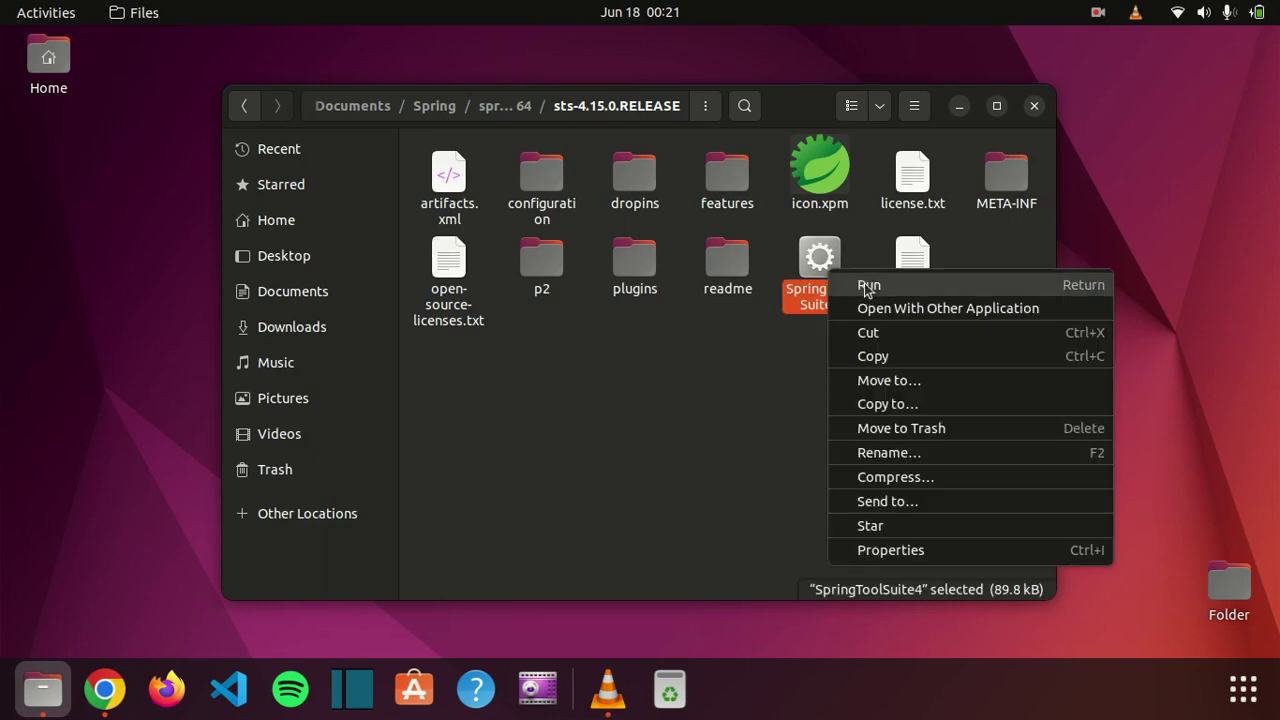
Step: Run SpringToolSuite4, launch it with the suggested default workspace, and maximize the IDE window
click(865, 286)
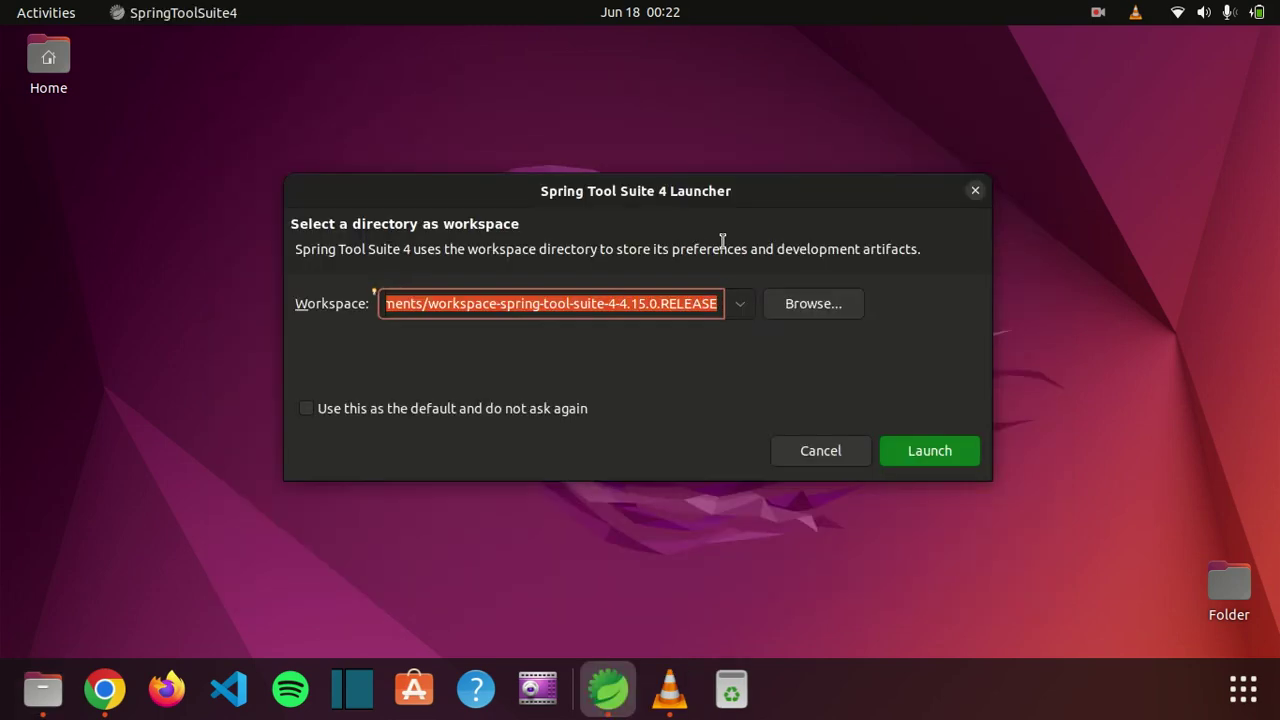
click(940, 456)
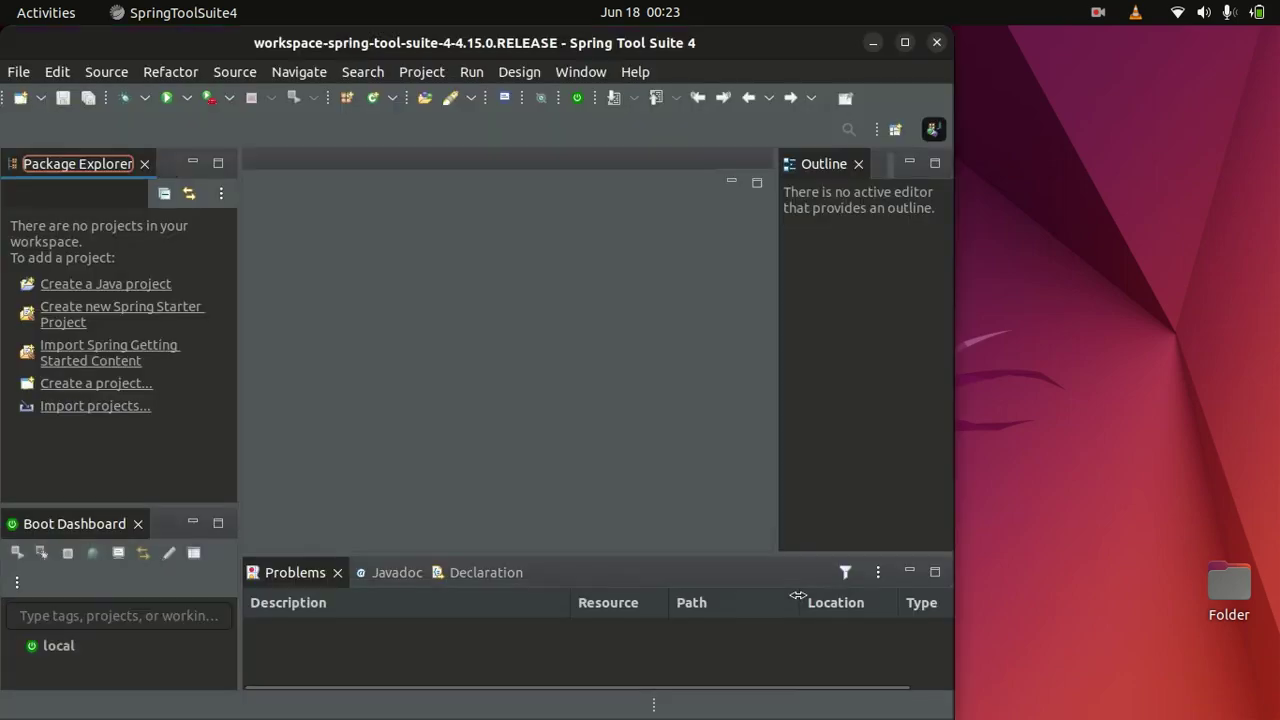
click(907, 42)
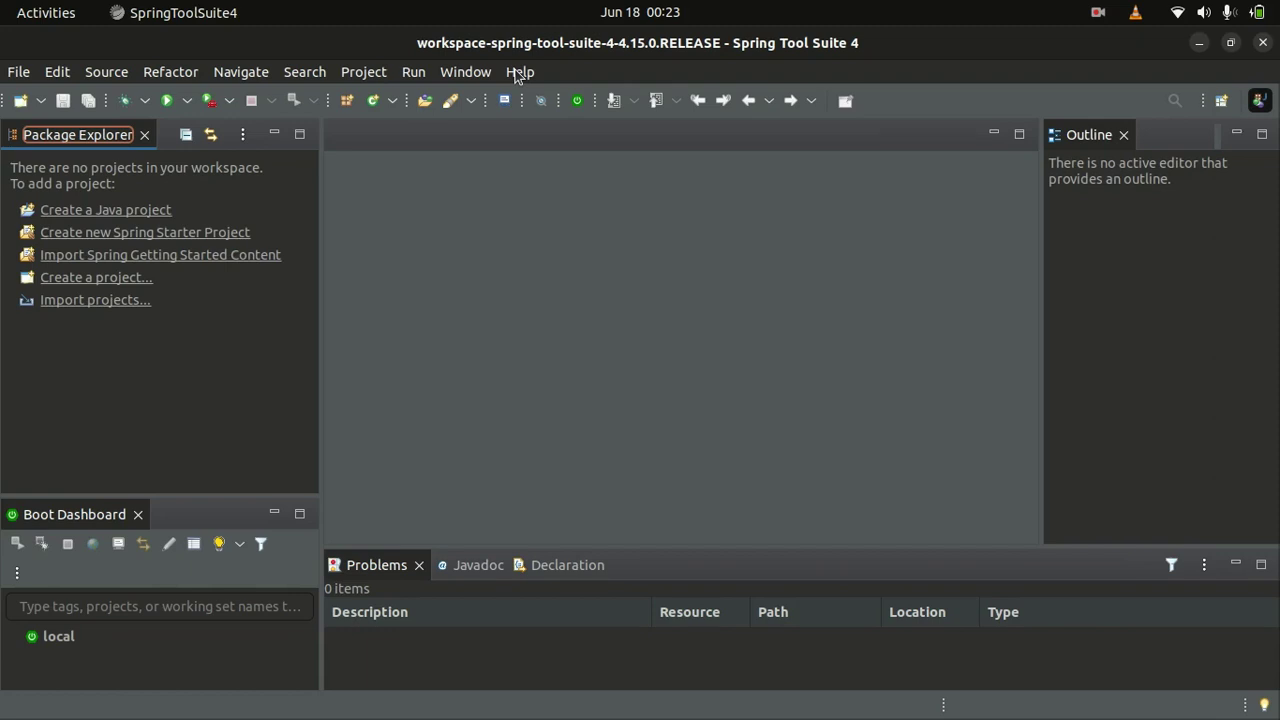
Step: Open Help > About Spring Tool Suite 4 and highlight the Version 4.15.0.RELEASE line
click(518, 74)
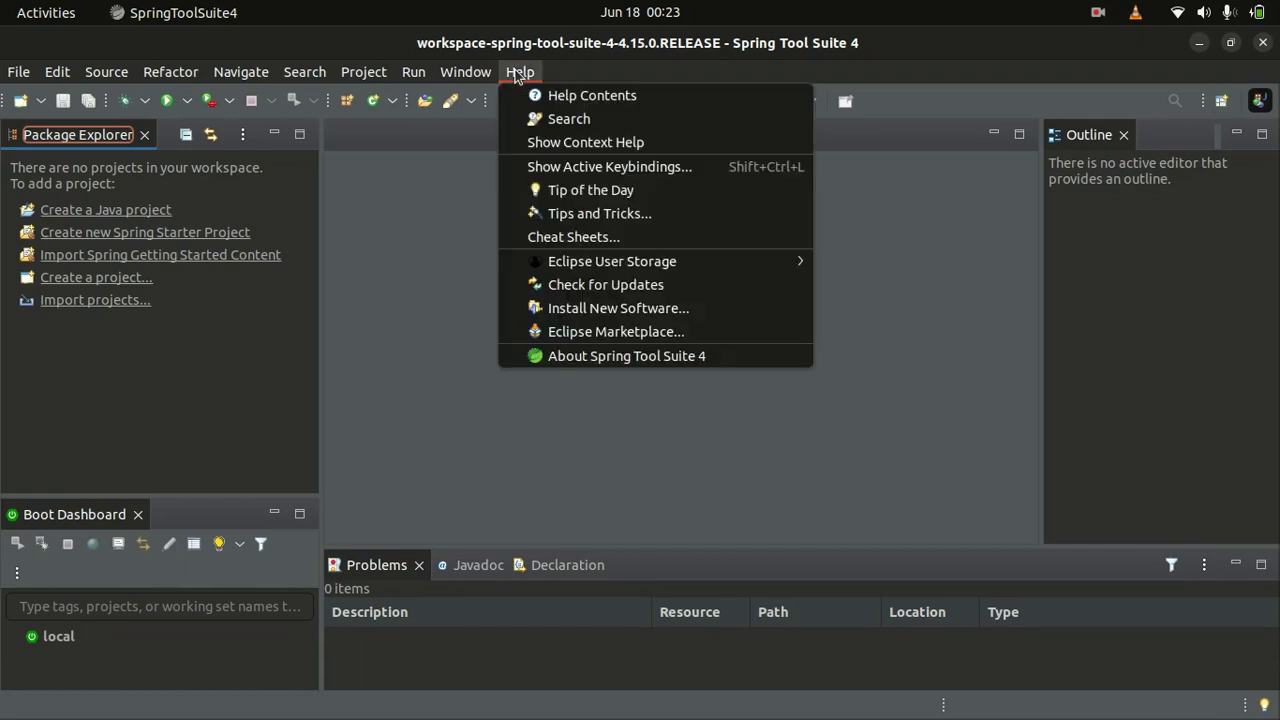
click(584, 364)
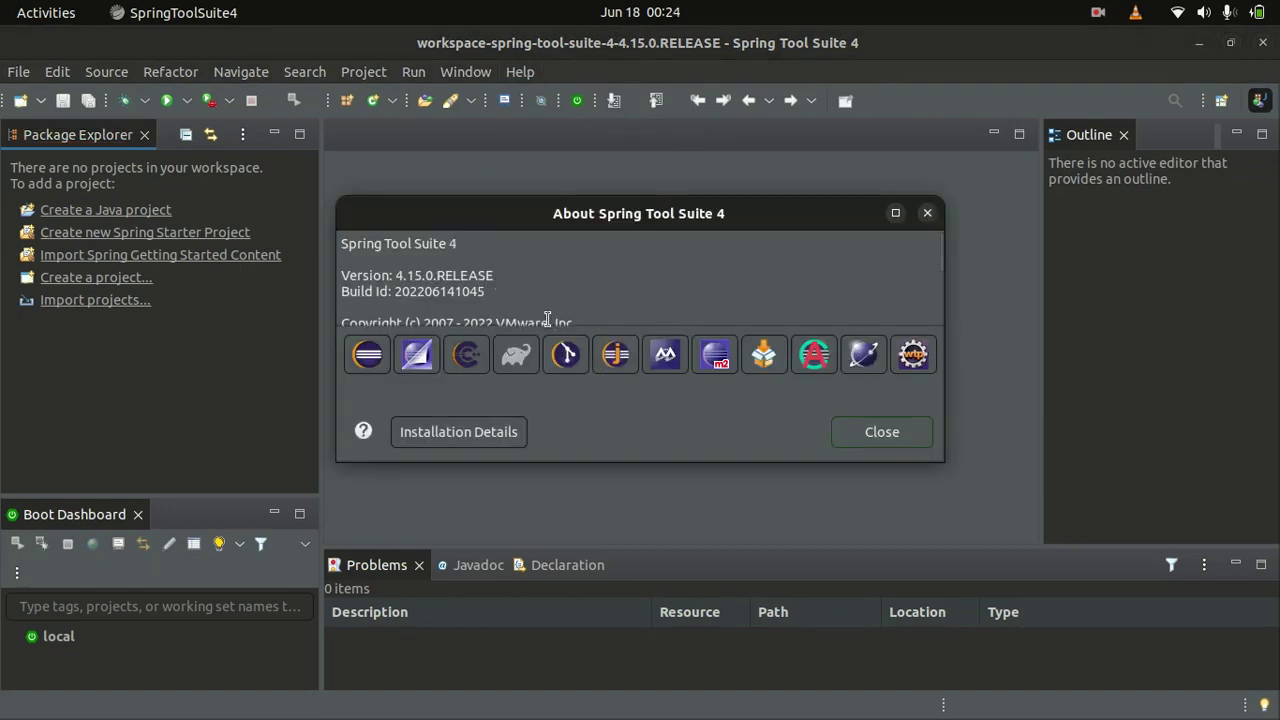
scroll(768, 270, down, 3)
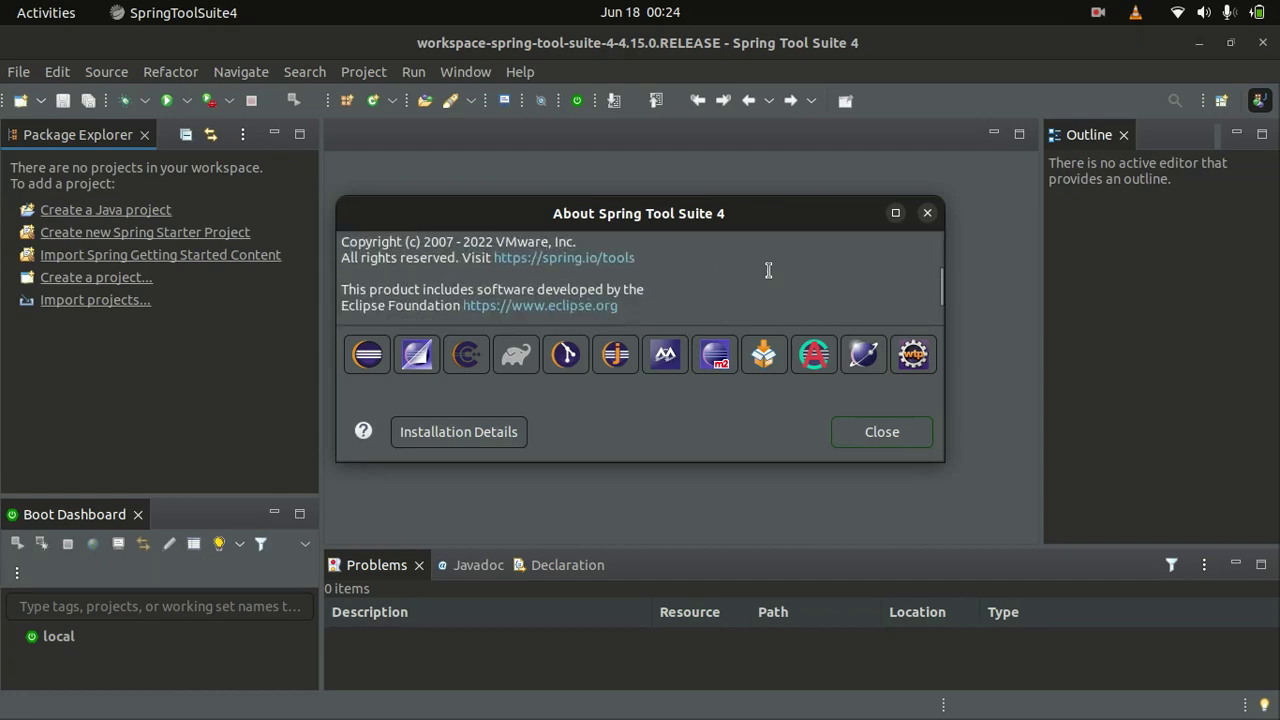
scroll(768, 270, down, 1)
scroll(767, 271, up, 4)
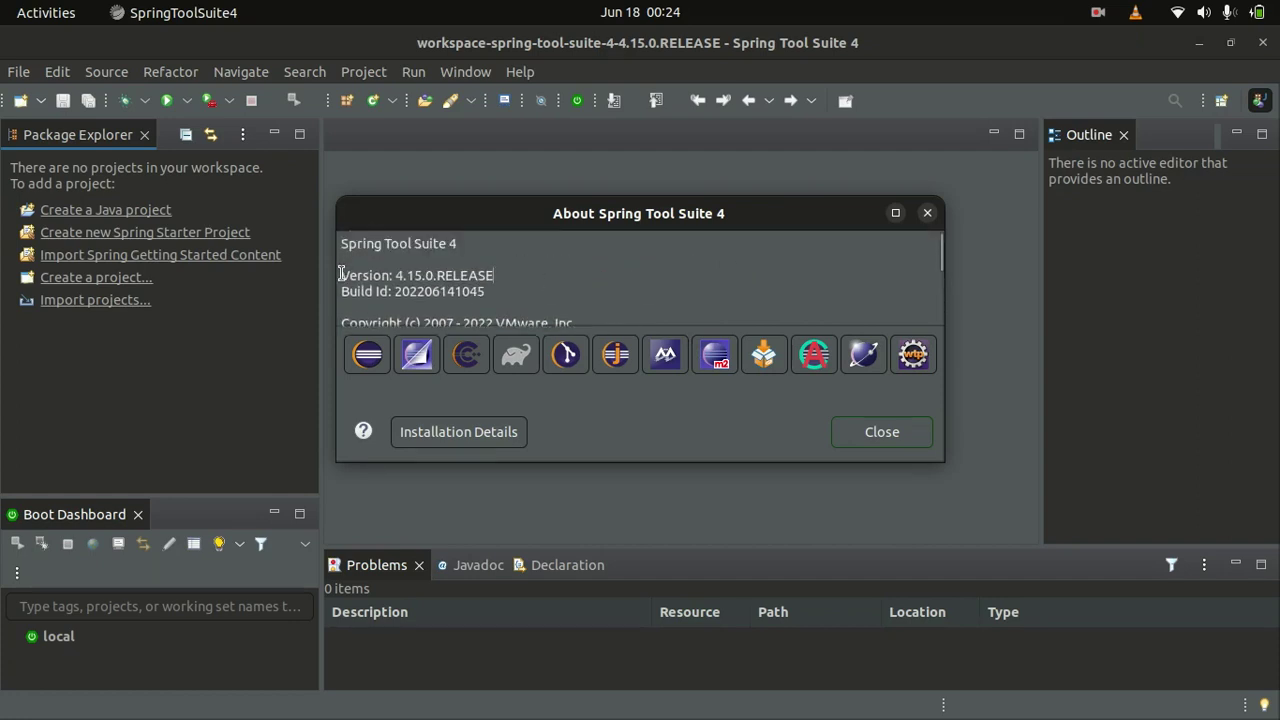
drag(341, 275, 506, 272)
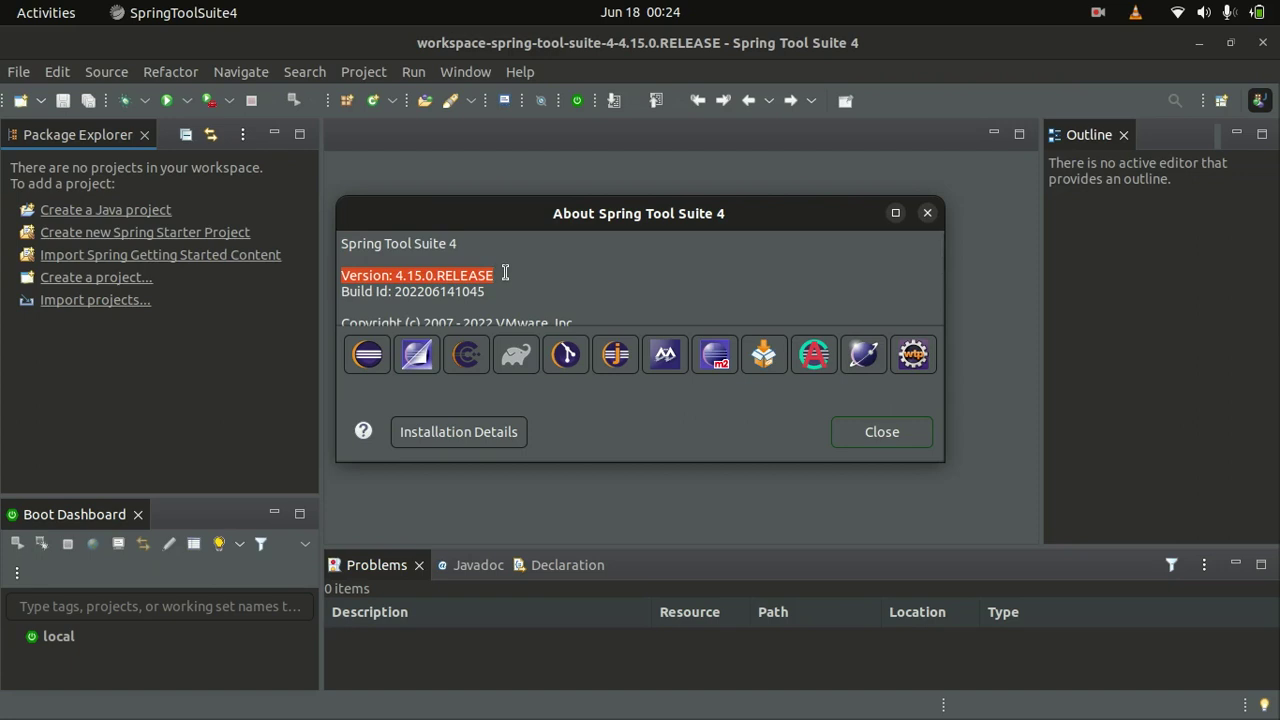